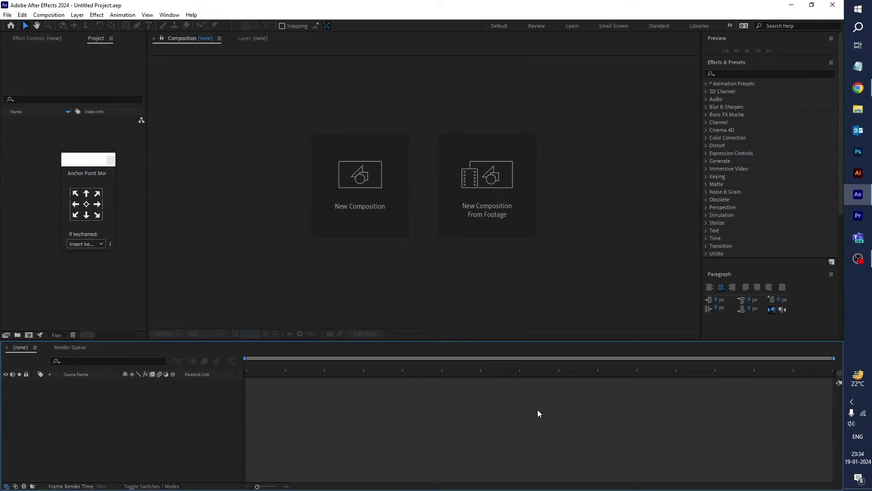
Create a composition named "reel video" using the Social Media Portrait HD 1080x1920 30 fps preset.
{"action": "left_click", "coordinate": [366, 181]}
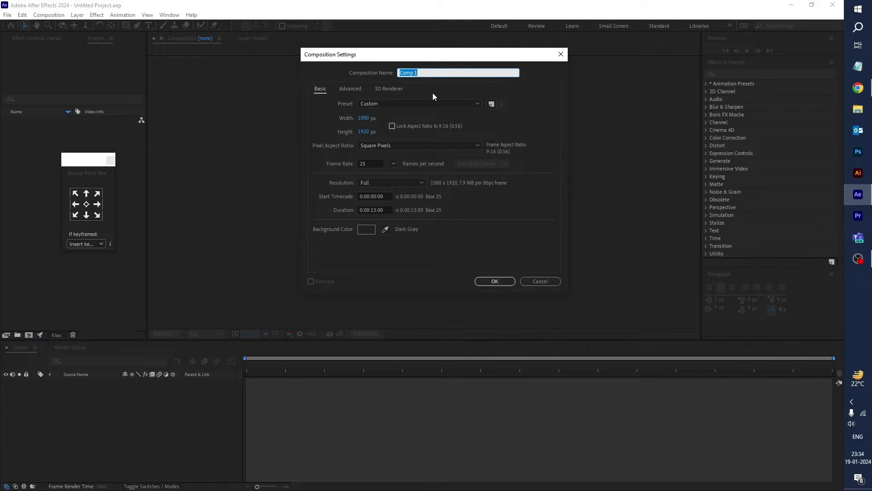
{"action": "type", "text": "reel video"}
{"action": "left_click", "coordinate": [402, 103]}
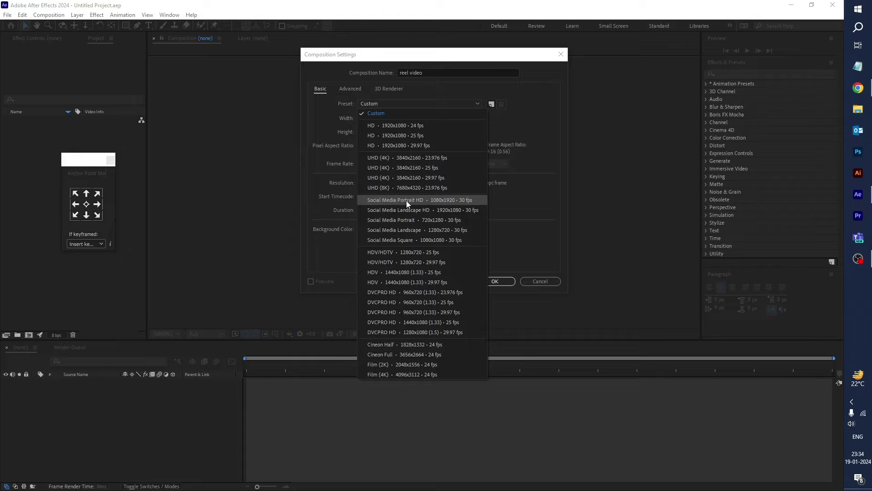
{"action": "left_click", "coordinate": [421, 200]}
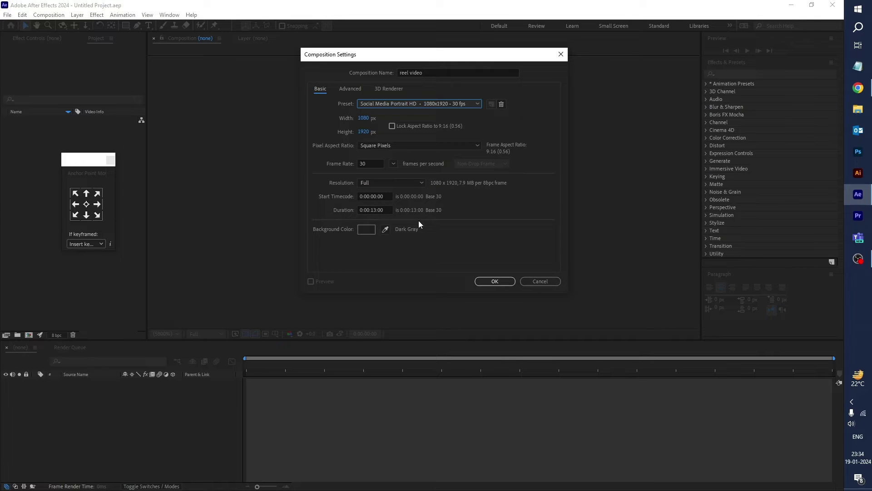
{"action": "left_click", "coordinate": [491, 281]}
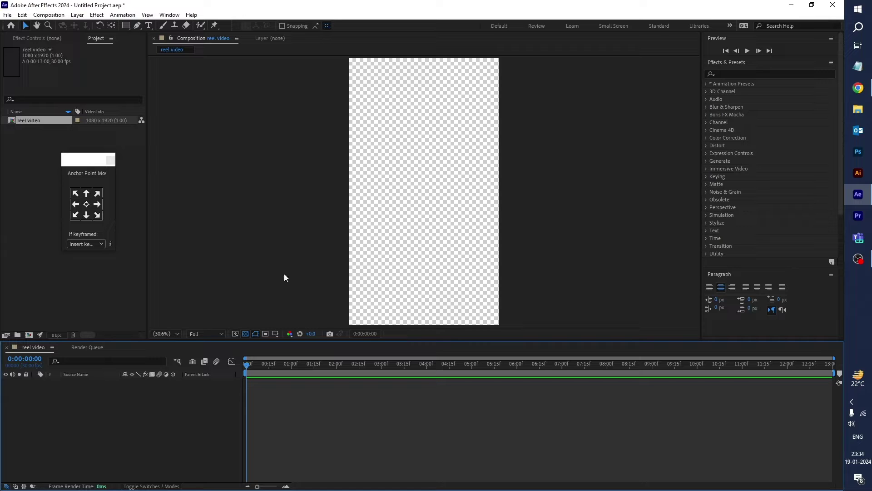
Import Man-Talking.mp4 and add it to the reel video timeline as a layer.
{"action": "double_click", "coordinate": [34, 170]}
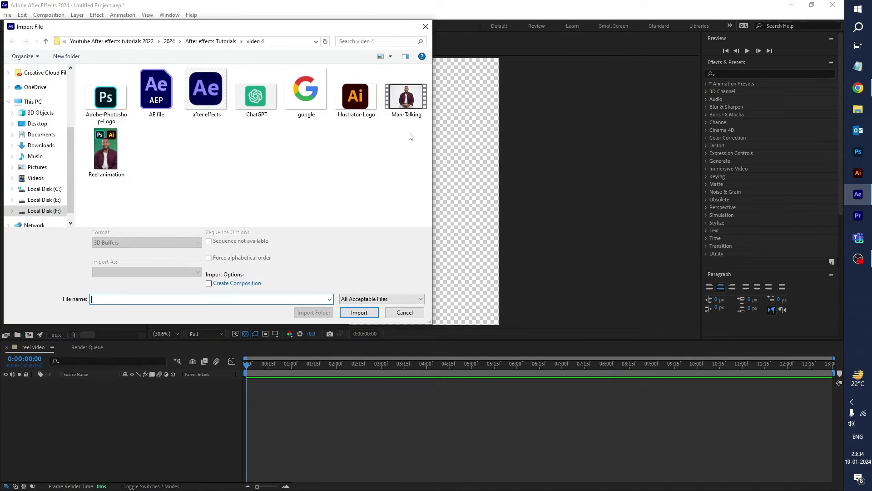
{"action": "left_click", "coordinate": [407, 102]}
{"action": "left_click", "coordinate": [359, 312]}
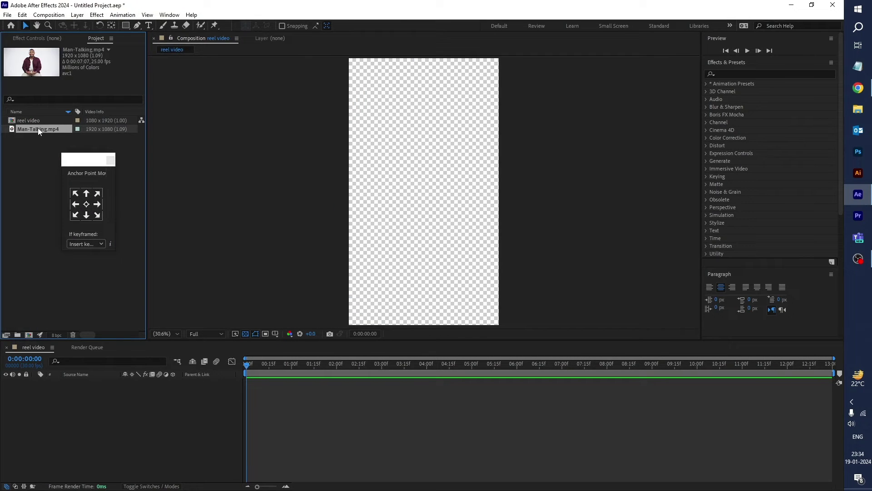
{"action": "left_click_drag", "start_coordinate": [85, 402], "coordinate": [87, 408]}
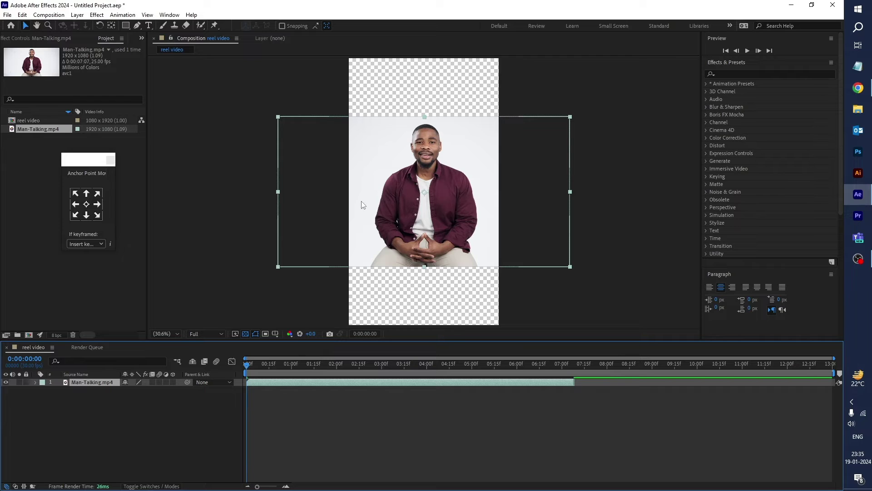
Set the work area's end to the end of the clip at 0:00:07:07 and return to the first frame.
{"action": "left_click_drag", "start_coordinate": [551, 369], "coordinate": [575, 373]}
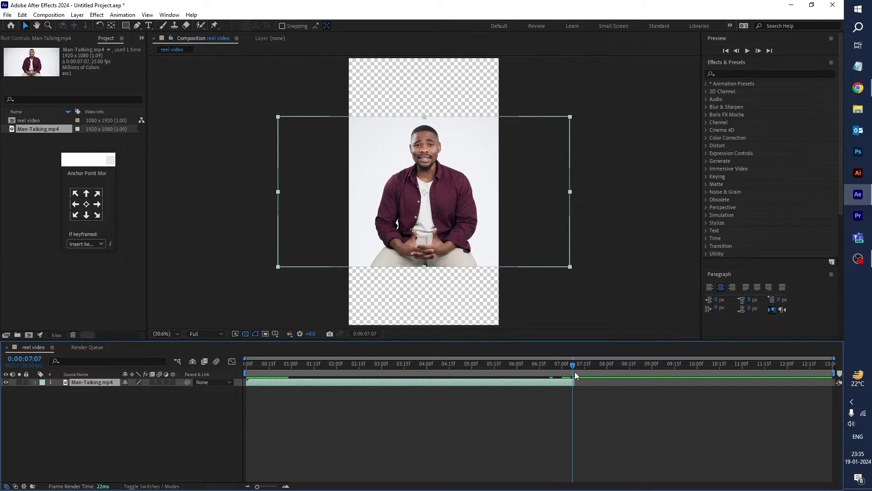
{"action": "key", "text": "n"}
{"action": "key", "text": "Home"}
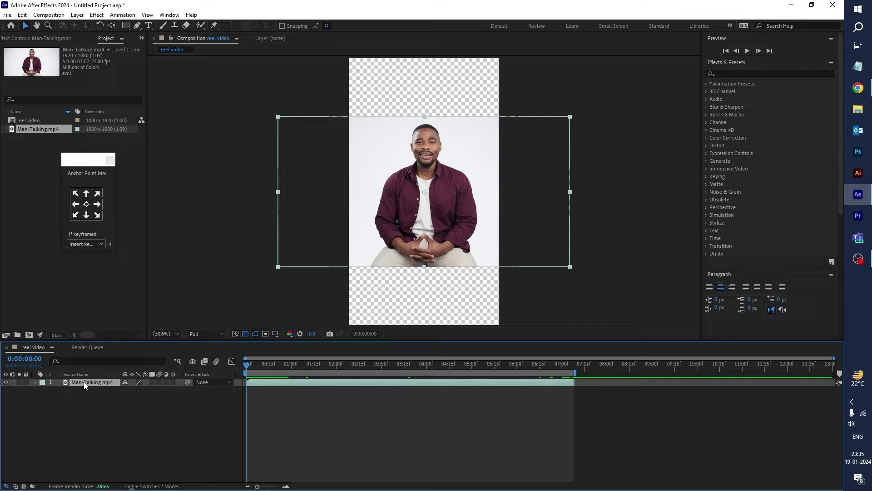
Duplicate the Man-Talking.mp4 layer and mark the man's head on the upper copy with the Roto Brush tool.
{"action": "key", "text": "ctrl+d"}
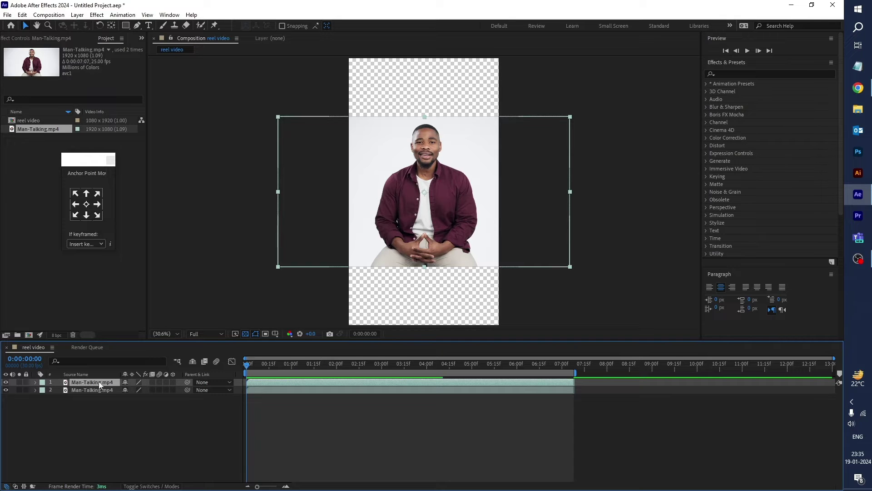
{"action": "double_click", "coordinate": [269, 383]}
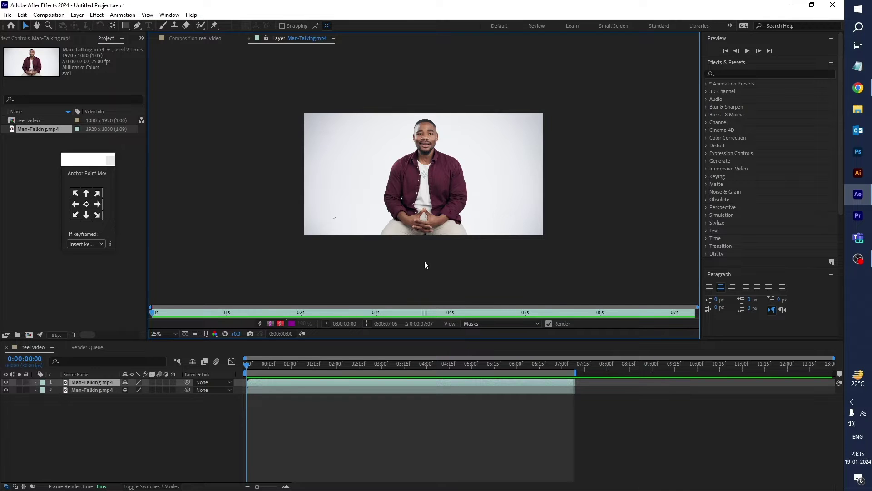
{"action": "left_click", "coordinate": [201, 26]}
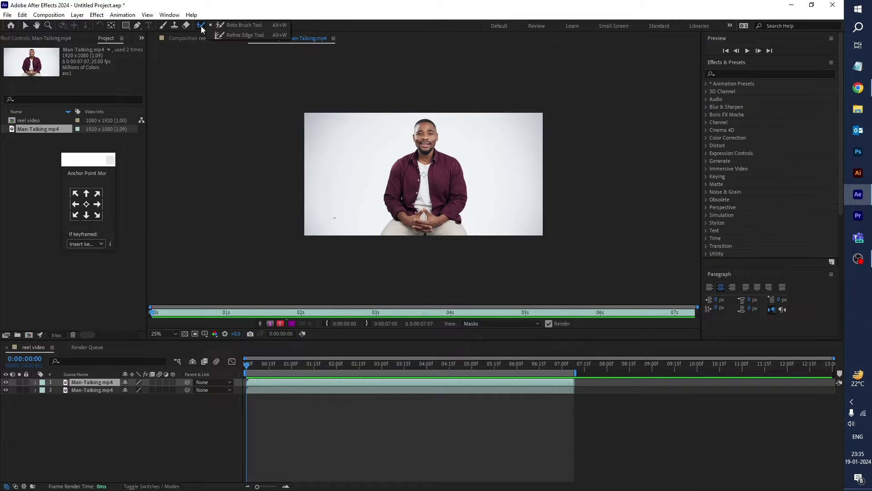
{"action": "left_click", "coordinate": [251, 25]}
{"action": "scroll", "coordinate": [427, 73], "scroll_direction": "up", "scroll_amount": 2}
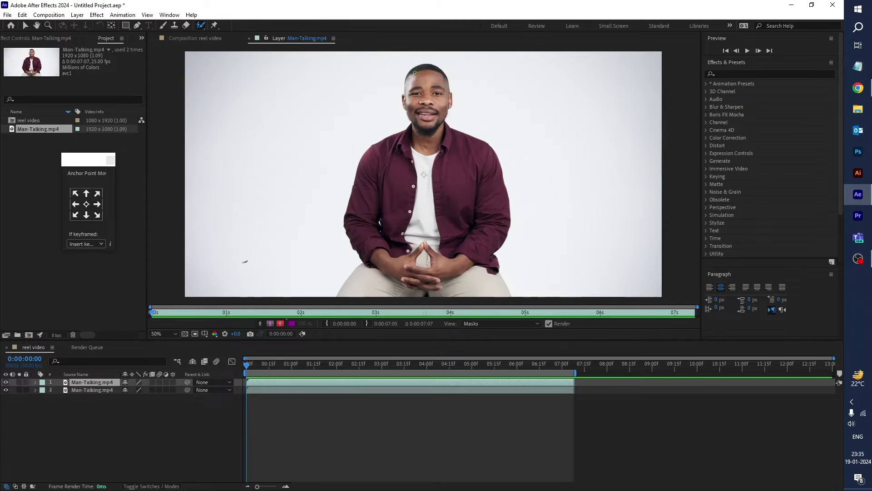
{"action": "left_click_drag", "start_coordinate": [414, 71], "coordinate": [420, 109]}
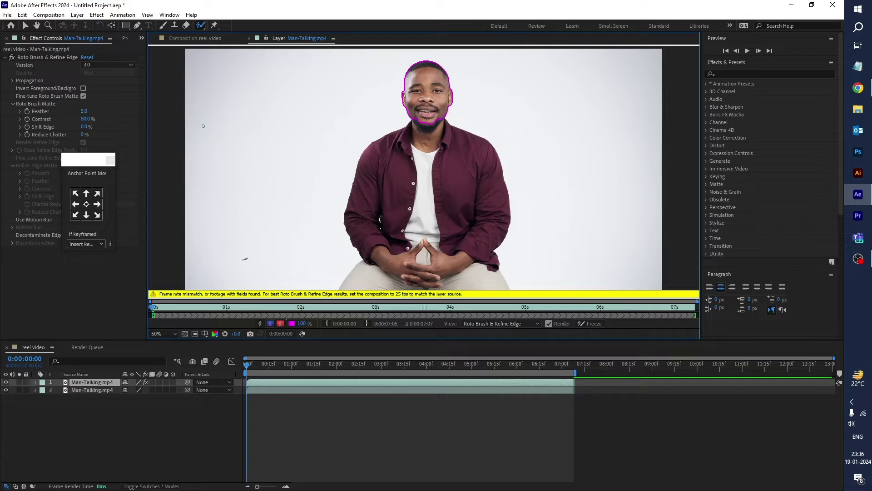
Change the composition's frame rate to 25 frames per second.
{"action": "left_click", "coordinate": [49, 15]}
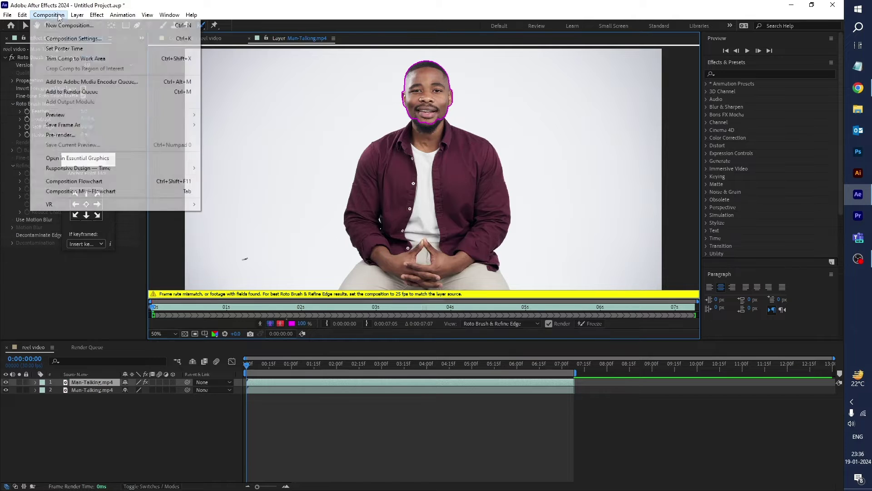
{"action": "left_click", "coordinate": [113, 38]}
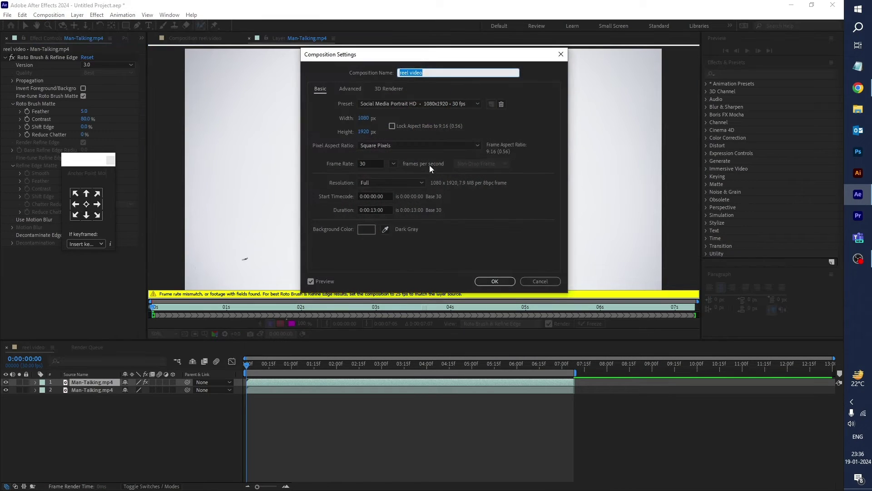
{"action": "left_click", "coordinate": [394, 162]}
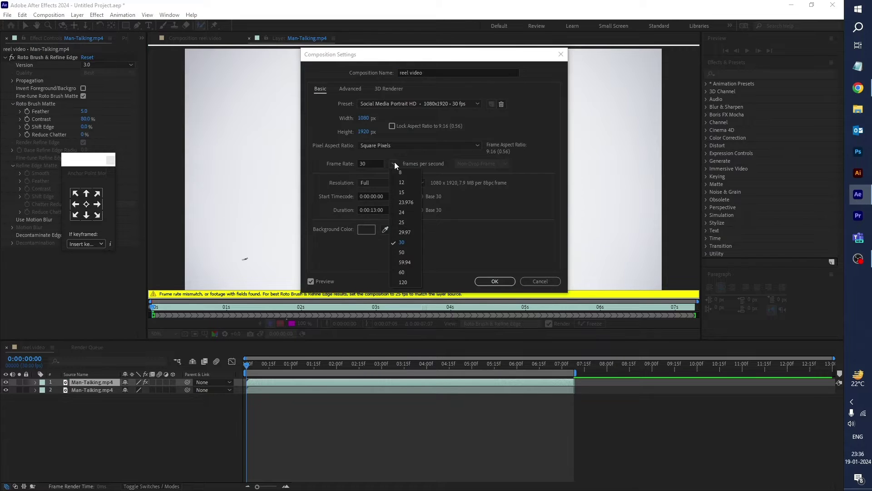
{"action": "left_click", "coordinate": [405, 222]}
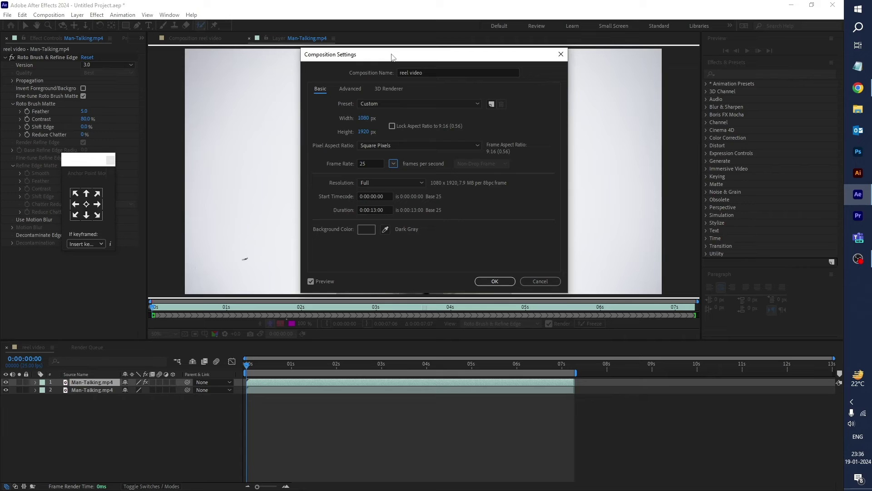
{"action": "left_click_drag", "start_coordinate": [393, 57], "coordinate": [575, 41]}
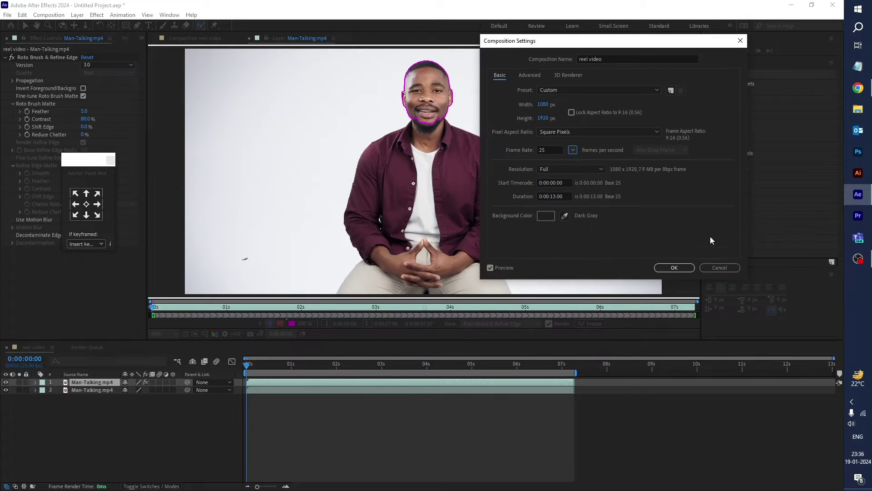
{"action": "left_click", "coordinate": [677, 267]}
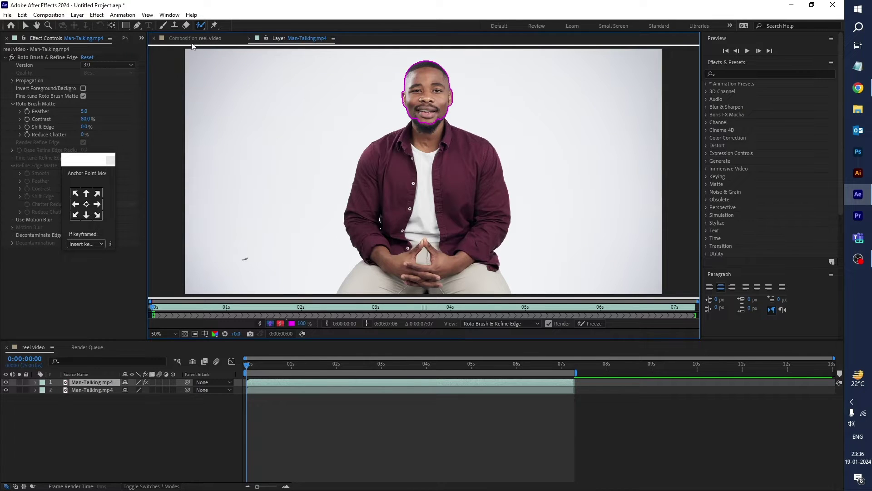
Extend the Roto Brush selection over the man's shirt, arms and legs, and exclude the background gap where his right sleeve meets the leg.
{"action": "left_click", "coordinate": [204, 27]}
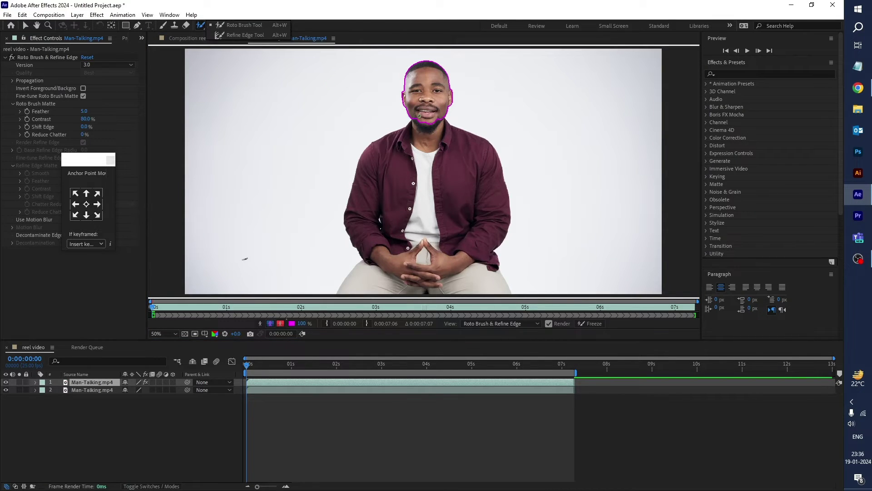
{"action": "mouse_move", "coordinate": [413, 120]}
{"action": "left_mouse_down"}
{"action": "mouse_move", "coordinate": [365, 150]}
{"action": "mouse_move", "coordinate": [348, 219]}
{"action": "mouse_move", "coordinate": [362, 257]}
{"action": "mouse_move", "coordinate": [342, 293]}
{"action": "mouse_move", "coordinate": [508, 294]}
{"action": "mouse_move", "coordinate": [498, 162]}
{"action": "left_mouse_up"}
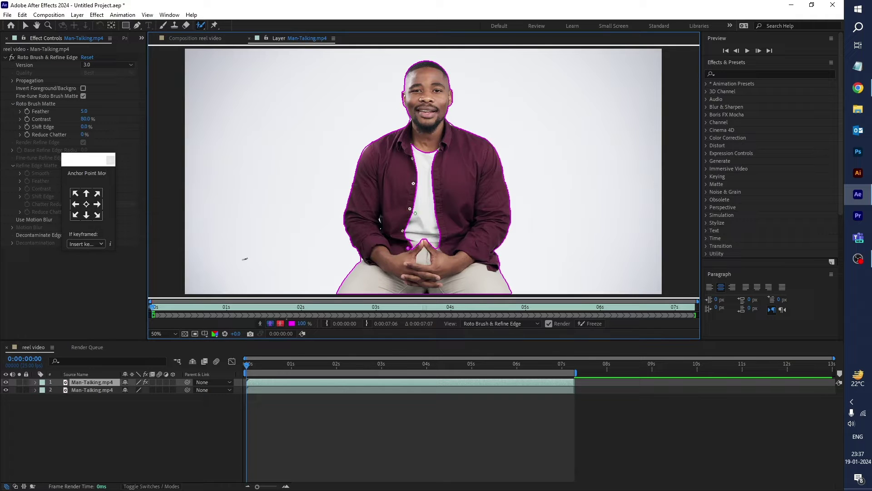
{"action": "key", "text": "period"}
{"action": "key", "text": "period"}
{"action": "left_click_drag", "start_coordinate": [428, 202], "coordinate": [452, 104]}
{"action": "scroll", "coordinate": [296, 216], "scroll_direction": "up", "scroll_amount": 1}
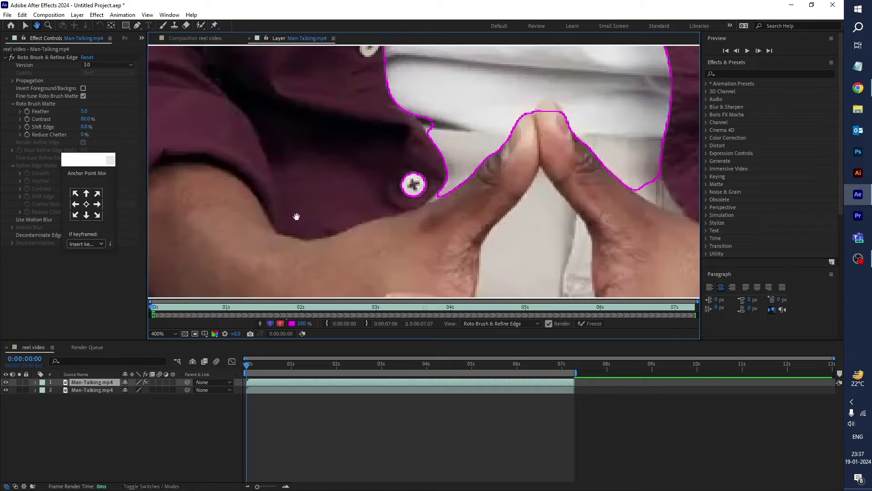
{"action": "scroll", "coordinate": [495, 111], "scroll_direction": "up", "scroll_amount": 1}
{"action": "left_click_drag", "start_coordinate": [360, 175], "coordinate": [580, 189]}
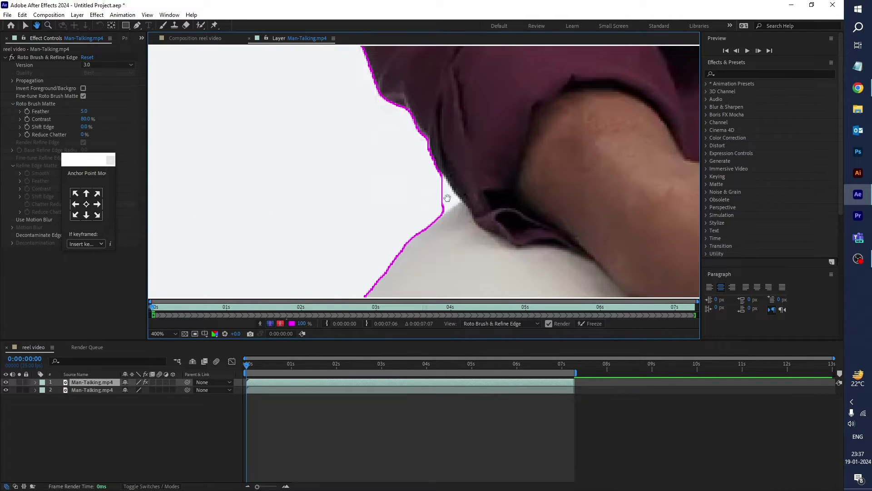
{"action": "left_click", "coordinate": [200, 25]}
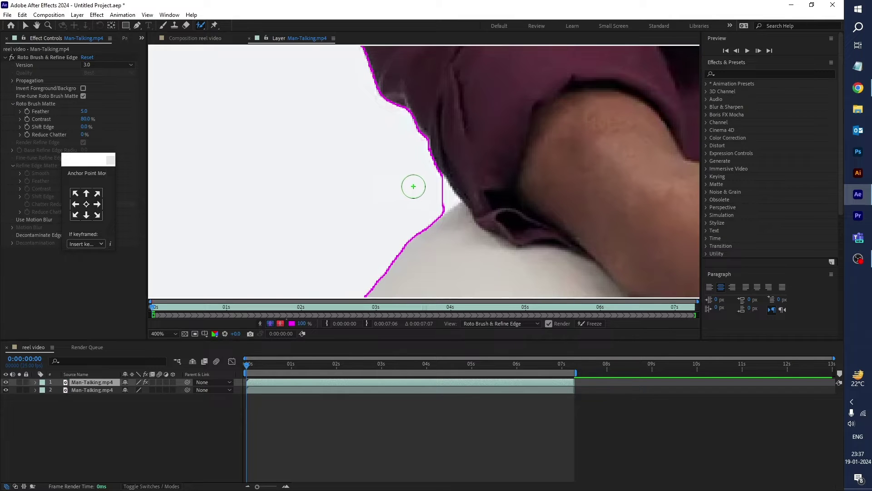
{"action": "left_click_drag", "start_coordinate": [432, 185], "coordinate": [444, 200]}
{"action": "scroll", "coordinate": [444, 202], "scroll_direction": "down", "scroll_amount": 2}
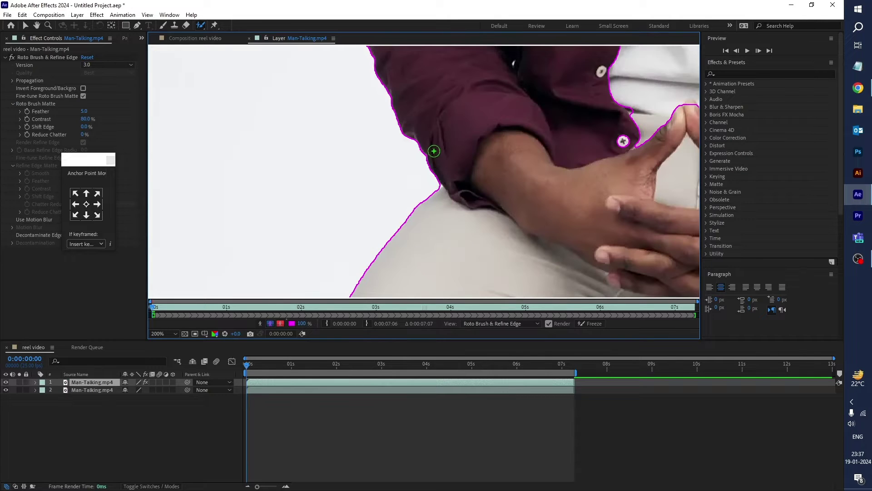
Exclude the white background sliver along the man's right shoulder from the Roto Brush selection so the boundary follows the shirt.
{"action": "left_click_drag", "start_coordinate": [415, 96], "coordinate": [432, 238]}
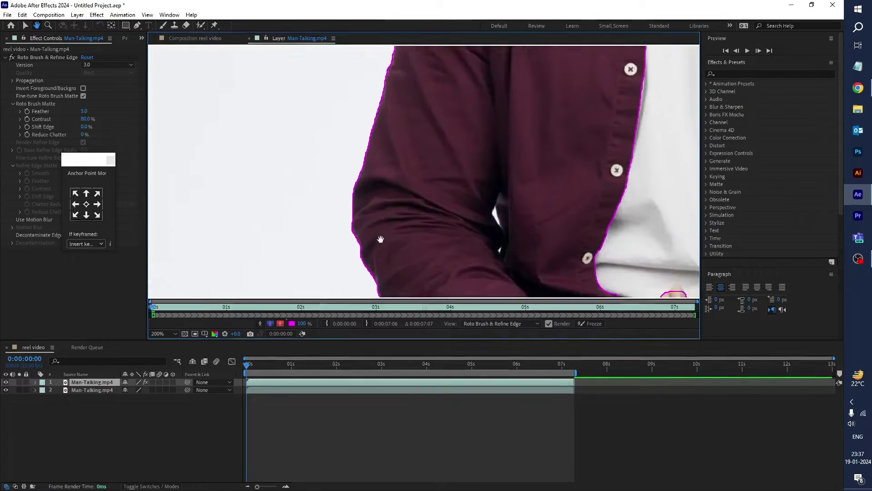
{"action": "left_click_drag", "start_coordinate": [345, 173], "coordinate": [343, 230]}
{"action": "left_click_drag", "start_coordinate": [372, 129], "coordinate": [347, 189]}
{"action": "left_click_drag", "start_coordinate": [343, 150], "coordinate": [387, 171]}
{"action": "scroll", "coordinate": [324, 175], "scroll_direction": "up", "scroll_amount": 2}
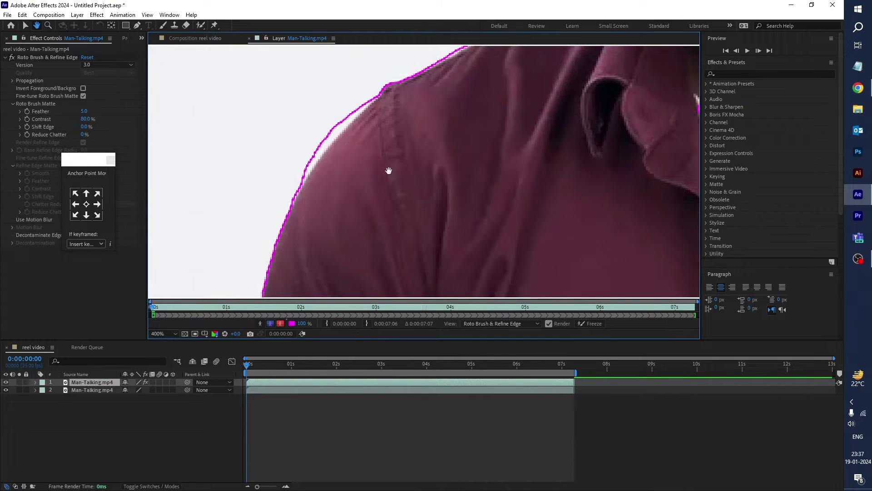
{"action": "left_click", "coordinate": [200, 26]}
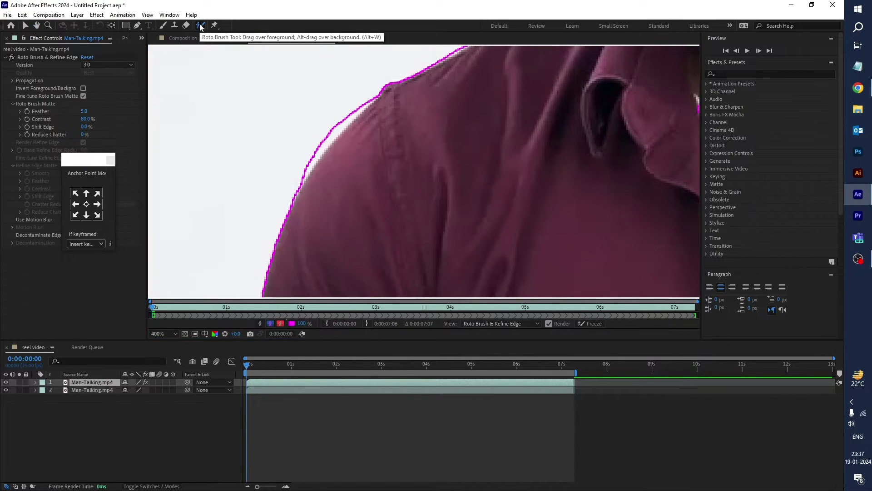
{"action": "left_click_drag", "start_coordinate": [355, 95], "coordinate": [281, 192]}
{"action": "mouse_move", "coordinate": [362, 91]}
{"action": "left_mouse_down"}
{"action": "mouse_move", "coordinate": [305, 149]}
{"action": "mouse_move", "coordinate": [289, 180]}
{"action": "left_mouse_up"}
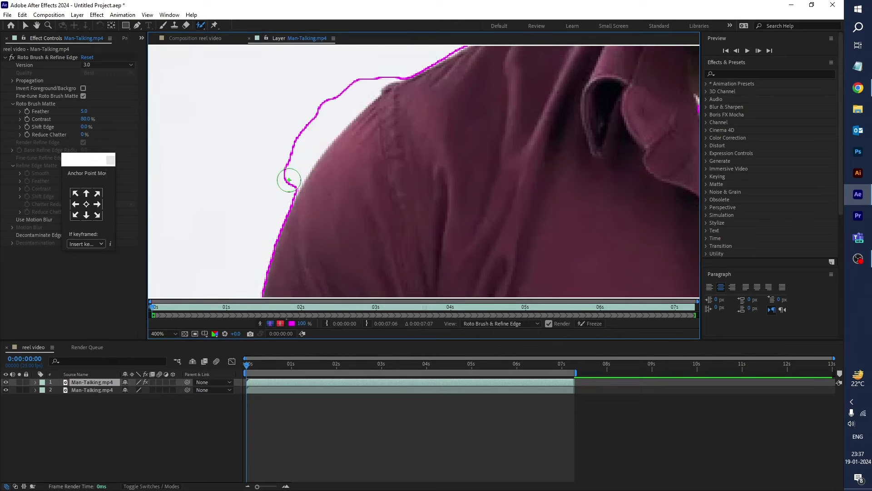
{"action": "mouse_move", "coordinate": [379, 67]}
{"action": "left_mouse_down"}
{"action": "mouse_move", "coordinate": [287, 162]}
{"action": "mouse_move", "coordinate": [276, 194]}
{"action": "left_mouse_up"}
{"action": "mouse_move", "coordinate": [319, 134]}
{"action": "left_mouse_down"}
{"action": "mouse_move", "coordinate": [288, 179]}
{"action": "mouse_move", "coordinate": [272, 229]}
{"action": "left_mouse_up"}
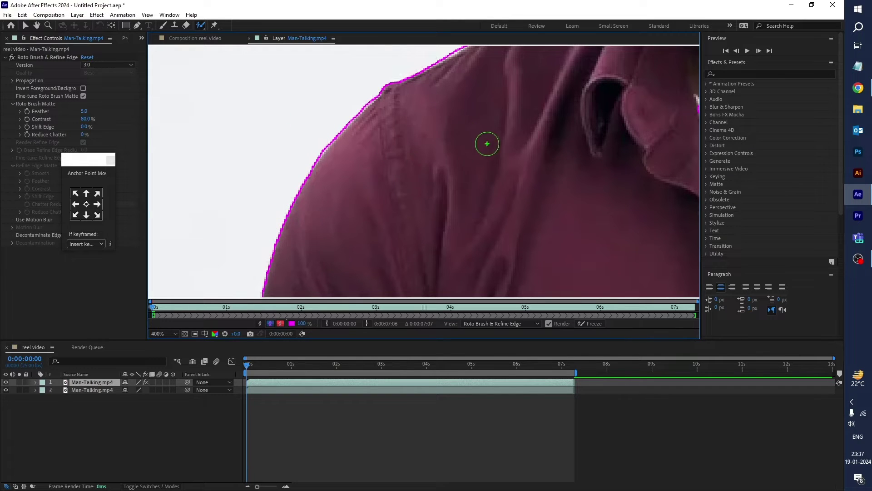
Add the man's white T-shirt, from the neckline down to the hands, to the Roto Brush selection.
{"action": "scroll", "coordinate": [493, 146], "scroll_direction": "down", "scroll_amount": 2}
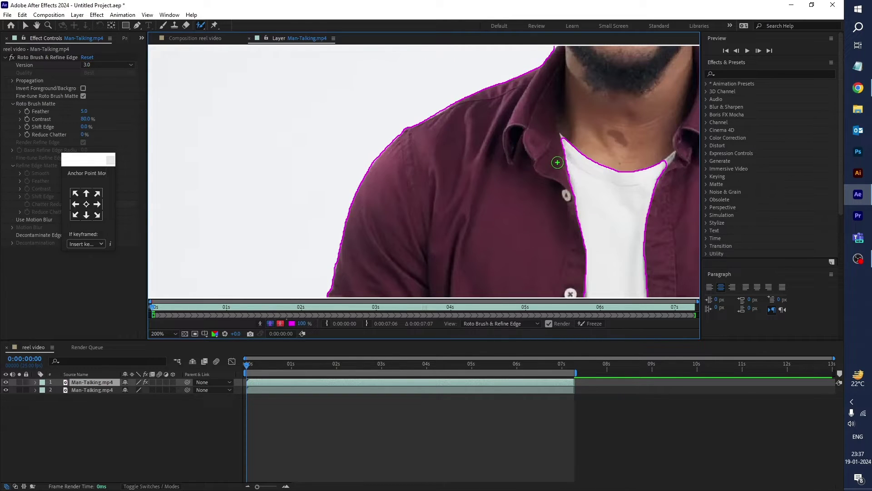
{"action": "scroll", "coordinate": [557, 162], "scroll_direction": "down", "scroll_amount": 1}
{"action": "key", "text": "h"}
{"action": "left_click_drag", "start_coordinate": [523, 230], "coordinate": [451, 148]}
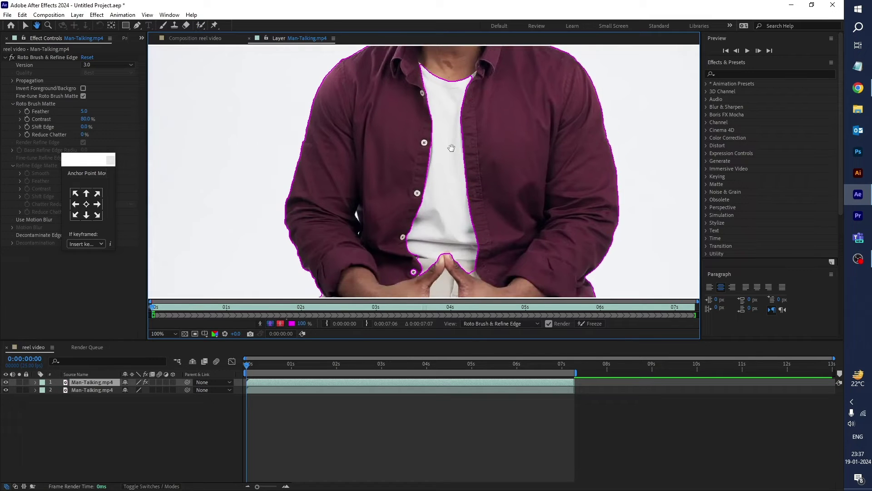
{"action": "left_click", "coordinate": [202, 26]}
{"action": "mouse_move", "coordinate": [407, 80]}
{"action": "left_mouse_down"}
{"action": "mouse_move", "coordinate": [463, 80]}
{"action": "mouse_move", "coordinate": [422, 129]}
{"action": "mouse_move", "coordinate": [453, 178]}
{"action": "mouse_move", "coordinate": [447, 226]}
{"action": "mouse_move", "coordinate": [425, 270]}
{"action": "left_mouse_up"}
Exclude the white background sliver beside the shirt collar, on the man's left shoulder, from the Roto Brush selection.
{"action": "key", "text": "period"}
{"action": "key", "text": "period"}
{"action": "left_click_drag", "start_coordinate": [593, 252], "coordinate": [504, 146]}
{"action": "key", "text": "comma"}
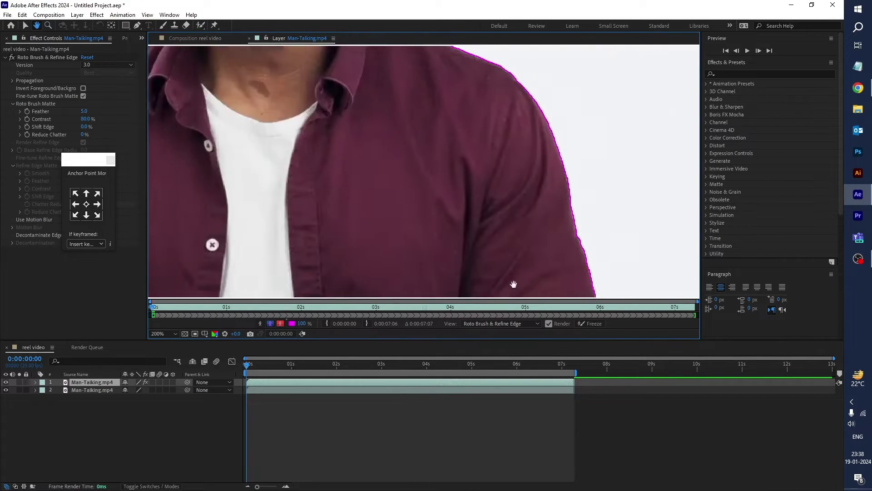
{"action": "left_click_drag", "start_coordinate": [427, 68], "coordinate": [487, 264]}
{"action": "scroll", "coordinate": [486, 261], "scroll_direction": "up", "scroll_amount": 2}
{"action": "key", "text": "alt+w"}
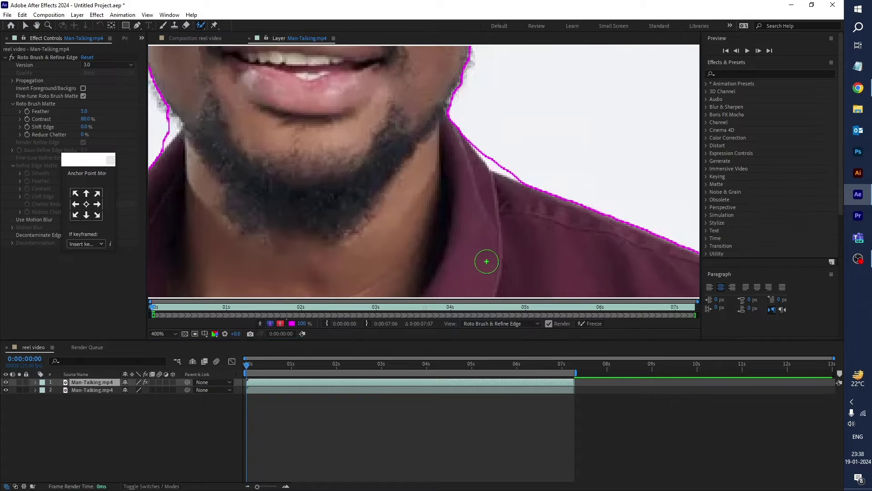
{"action": "left_click", "coordinate": [483, 139]}
{"action": "mouse_move", "coordinate": [483, 139]}
{"action": "left_mouse_down"}
{"action": "mouse_move", "coordinate": [526, 168]}
{"action": "mouse_move", "coordinate": [499, 157]}
{"action": "mouse_move", "coordinate": [518, 164]}
{"action": "left_mouse_up"}
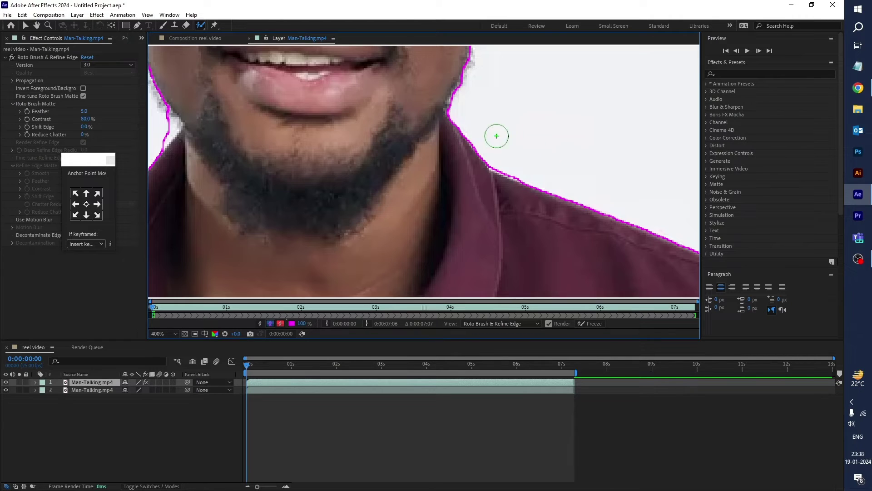
Exclude the background notch between the man's beard and collar on his right side from the Roto Brush selection.
{"action": "scroll", "coordinate": [493, 152], "scroll_direction": "down", "scroll_amount": 2}
{"action": "key", "text": "space"}
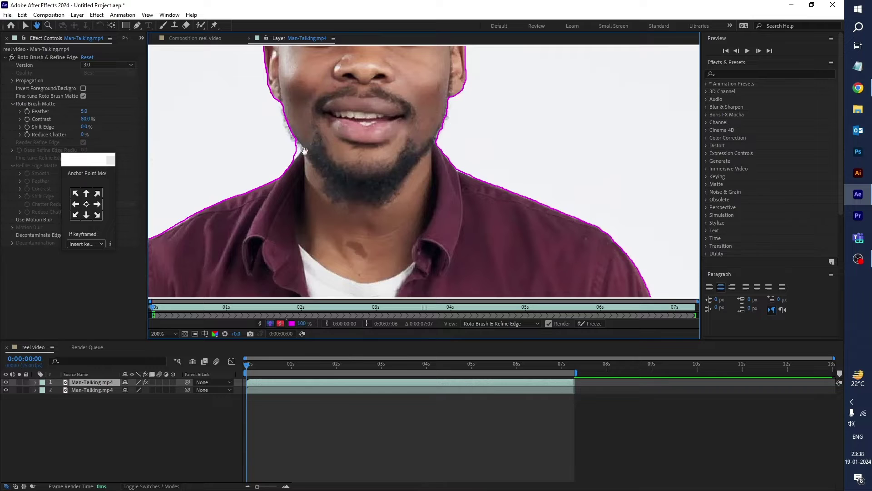
{"action": "scroll", "coordinate": [318, 151], "scroll_direction": "up", "scroll_amount": 2}
{"action": "left_click_drag", "start_coordinate": [232, 144], "coordinate": [473, 185]}
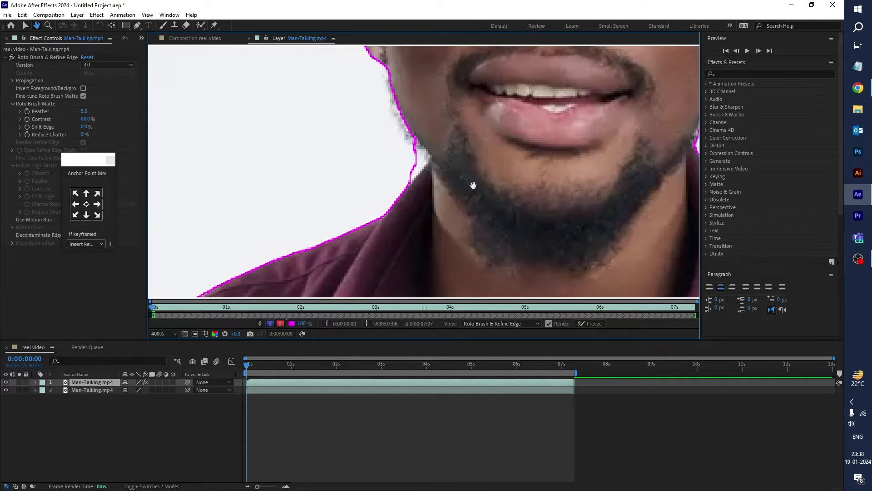
{"action": "key", "text": "alt+w"}
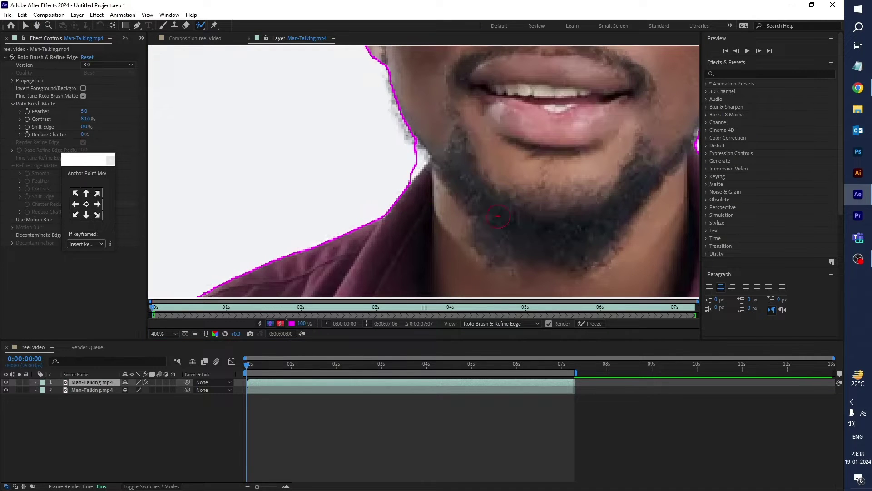
{"action": "left_click_drag", "start_coordinate": [403, 141], "coordinate": [411, 166]}
{"action": "scroll", "coordinate": [439, 177], "scroll_direction": "down", "scroll_amount": 2}
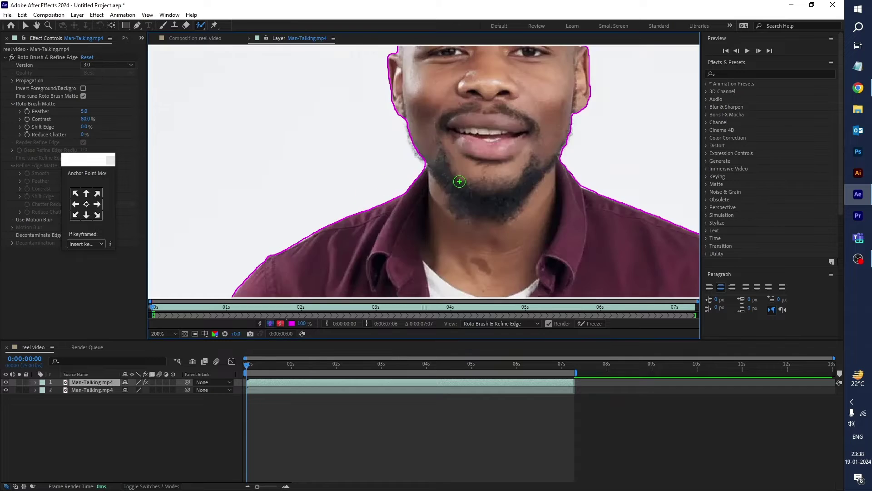
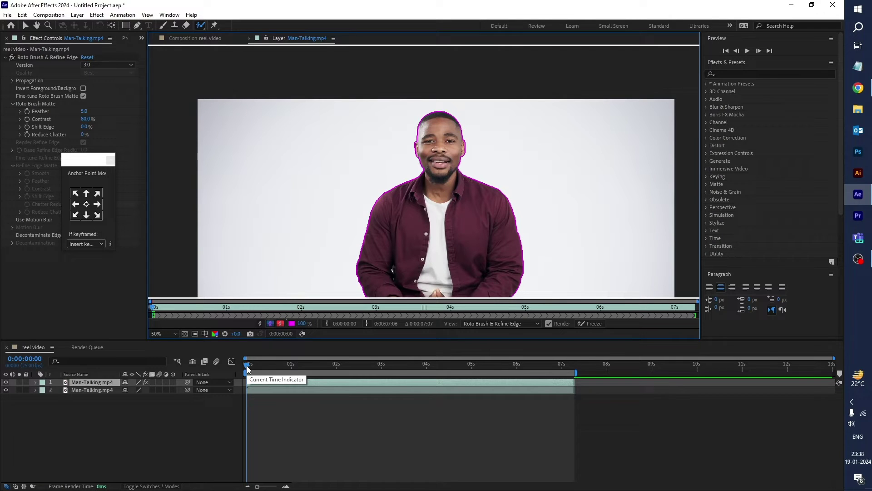
Propagate the Roto Brush selection through the whole clip to 0:00:07:06 and freeze the result.
{"action": "left_click_drag", "start_coordinate": [248, 369], "coordinate": [572, 399]}
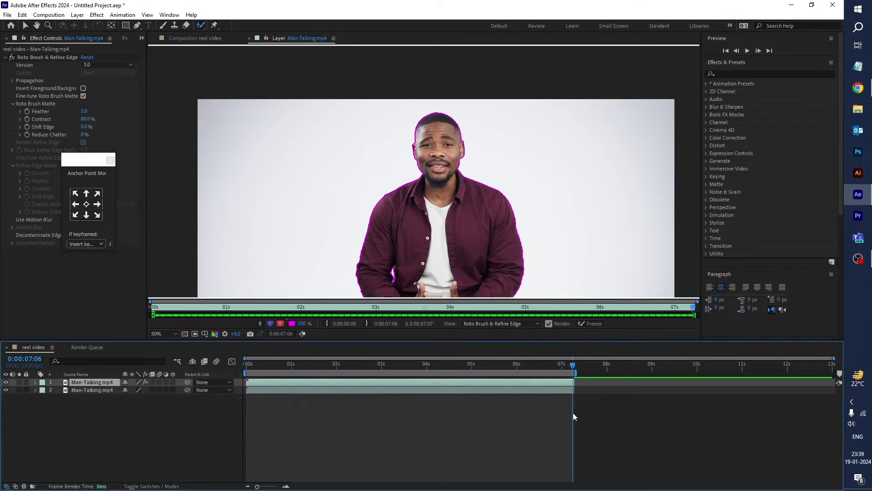
{"action": "left_click", "coordinate": [591, 323]}
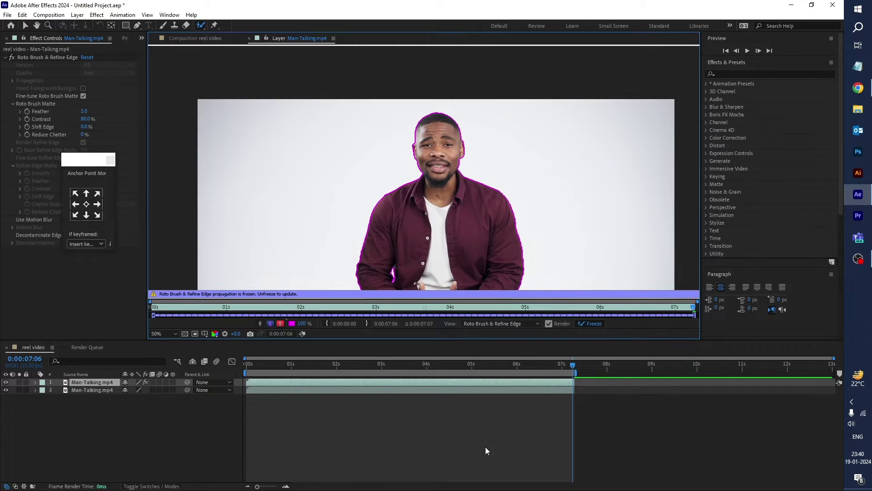
Return to the reel video composition and hide the original Man-Talking.mp4 layer beneath the cutout.
{"action": "left_click", "coordinate": [186, 40]}
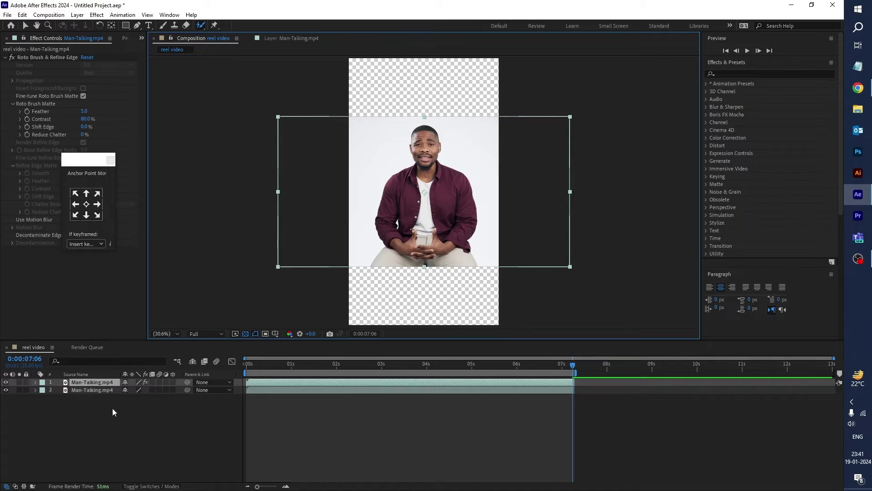
{"action": "left_click", "coordinate": [86, 390]}
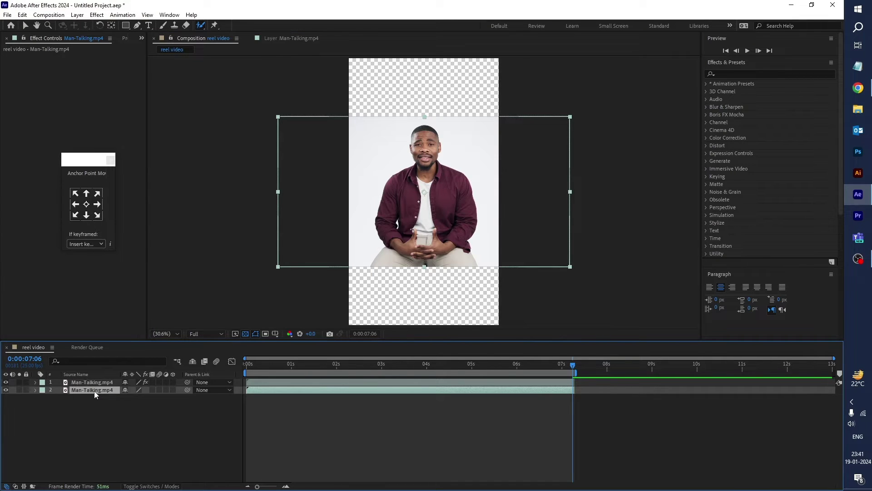
{"action": "left_click", "coordinate": [6, 390]}
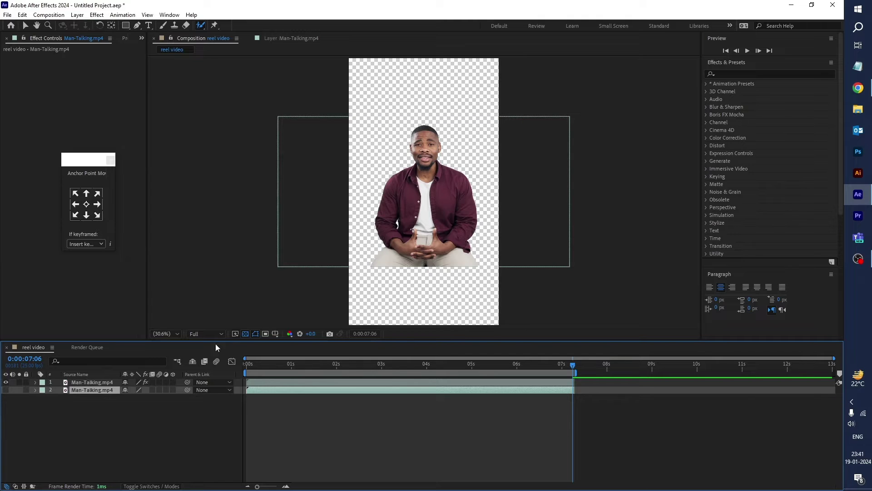
Examine the cutout's edges around the face, shoulders and sleeves up close, and return to the full-frame view.
{"action": "scroll", "coordinate": [433, 189], "scroll_direction": "up", "scroll_amount": 1}
{"action": "scroll", "coordinate": [433, 189], "scroll_direction": "up", "scroll_amount": 3}
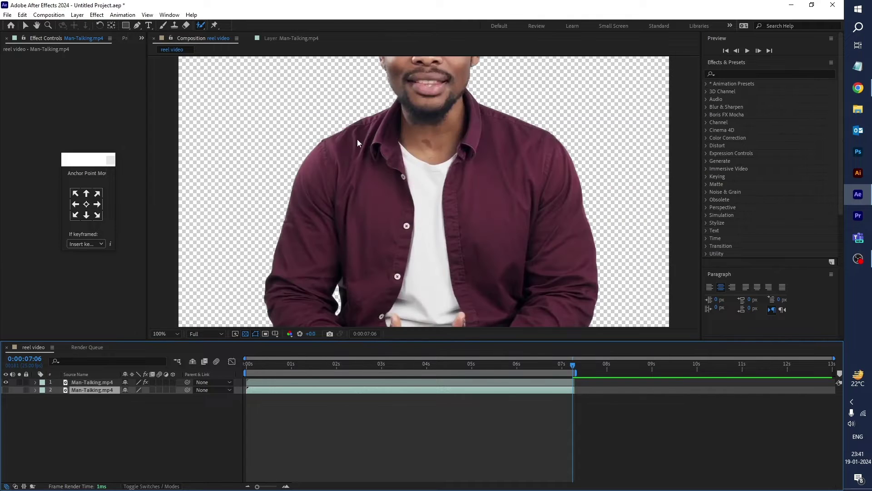
{"action": "key", "text": "h"}
{"action": "left_click_drag", "start_coordinate": [466, 145], "coordinate": [476, 175]}
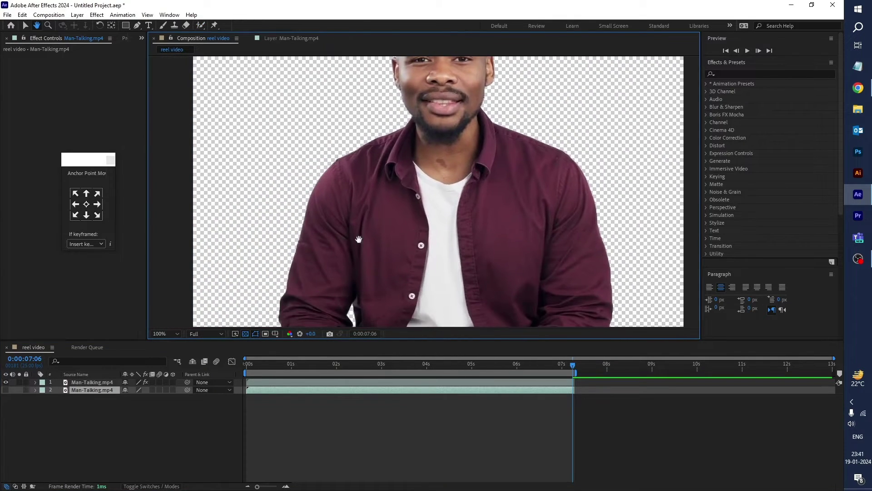
{"action": "scroll", "coordinate": [405, 179], "scroll_direction": "up", "scroll_amount": 2}
{"action": "scroll", "coordinate": [405, 179], "scroll_direction": "down", "scroll_amount": 2}
{"action": "left_click", "coordinate": [166, 334]}
{"action": "left_click", "coordinate": [174, 183]}
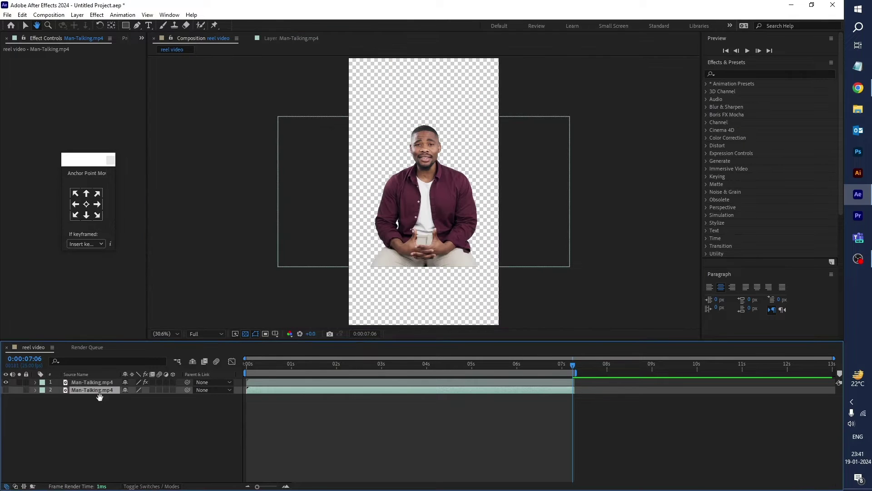
Add a null object to the reel video composition.
{"action": "key", "text": "v"}
{"action": "left_click", "coordinate": [94, 382]}
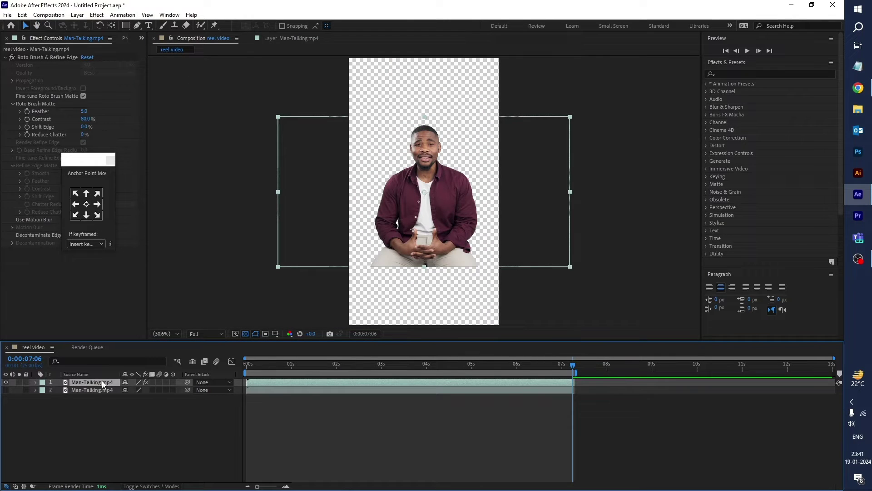
{"action": "right_click", "coordinate": [108, 416]}
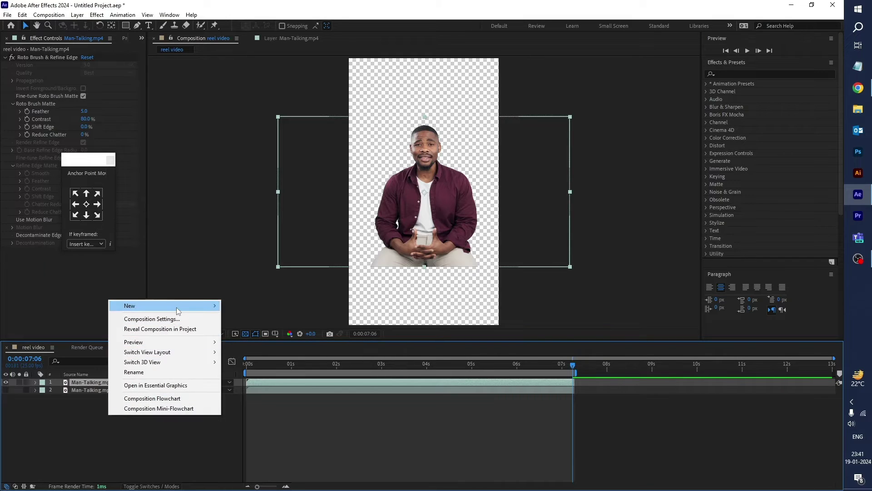
{"action": "mouse_move", "coordinate": [177, 309]}
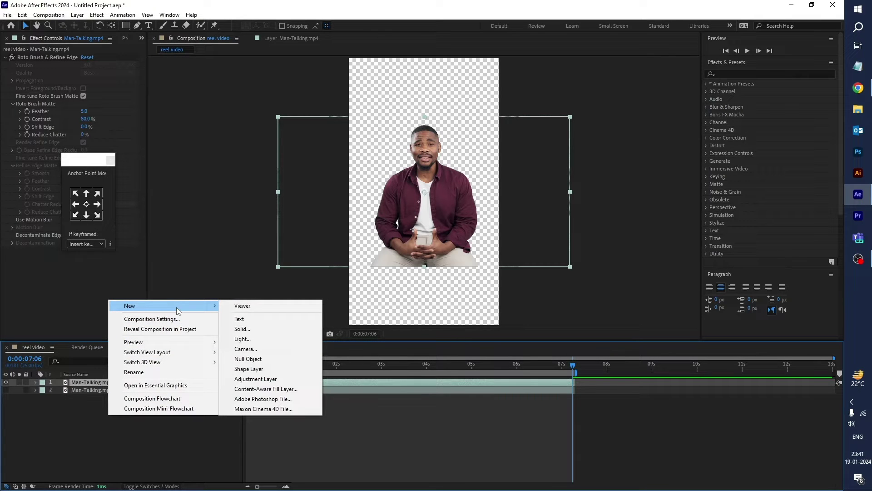
{"action": "left_click", "coordinate": [283, 360]}
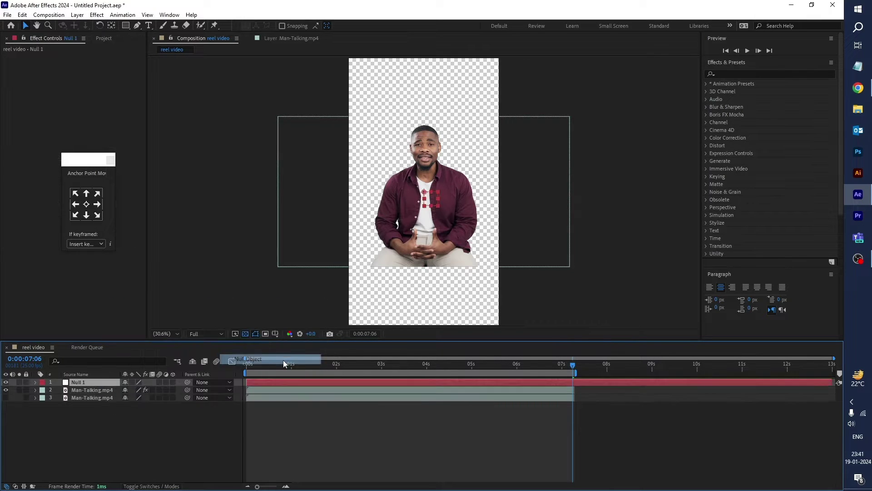
Parent both Man-Talking.mp4 layers to the null object.
{"action": "left_click", "coordinate": [94, 390]}
{"action": "left_click", "coordinate": [89, 398], "text": "shift"}
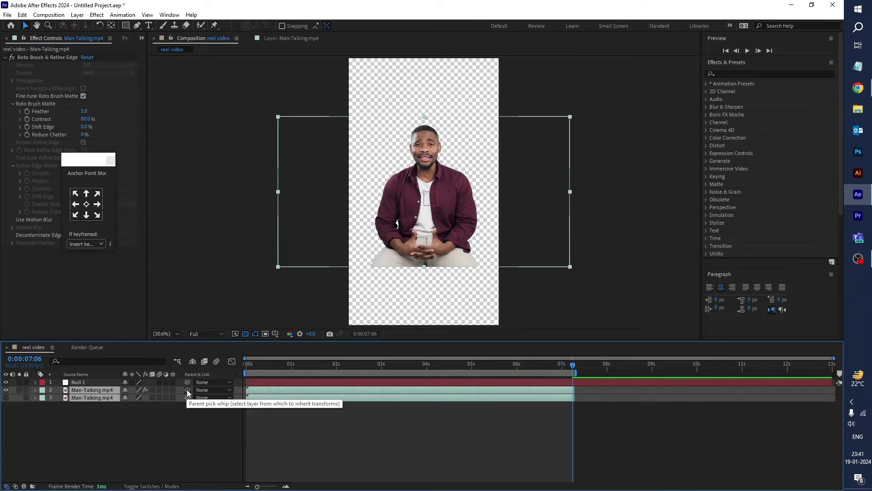
{"action": "left_click_drag", "start_coordinate": [186, 389], "coordinate": [83, 383]}
Scale the null to 154% and move it slightly down so the man's legs meet the frame's lower edge.
{"action": "left_click", "coordinate": [83, 383]}
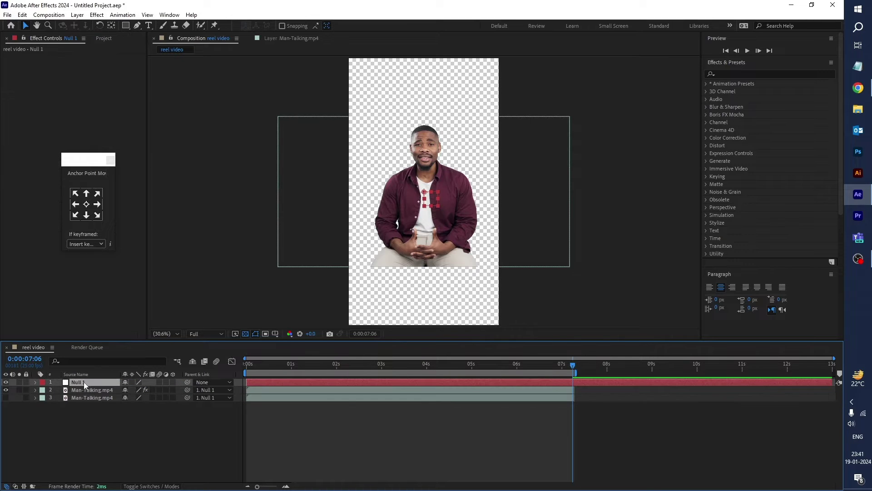
{"action": "key", "text": "s"}
{"action": "left_click_drag", "start_coordinate": [135, 390], "coordinate": [155, 389]}
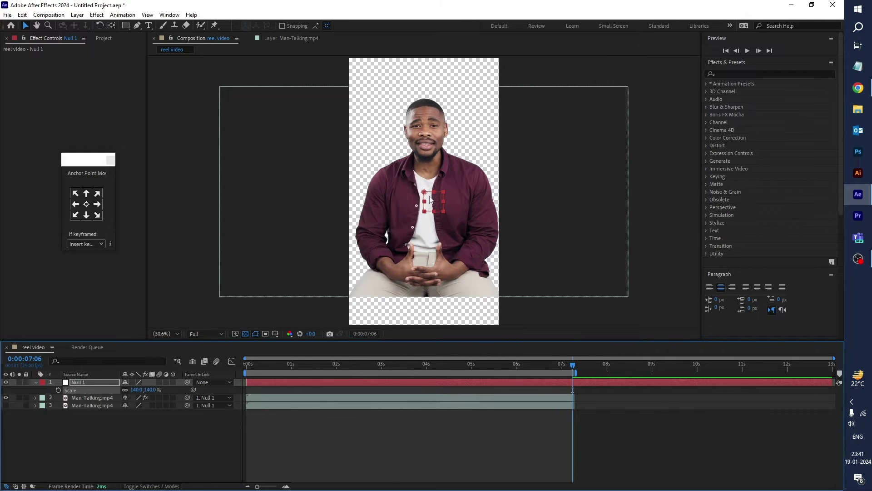
{"action": "left_click_drag", "start_coordinate": [424, 191], "coordinate": [425, 217]}
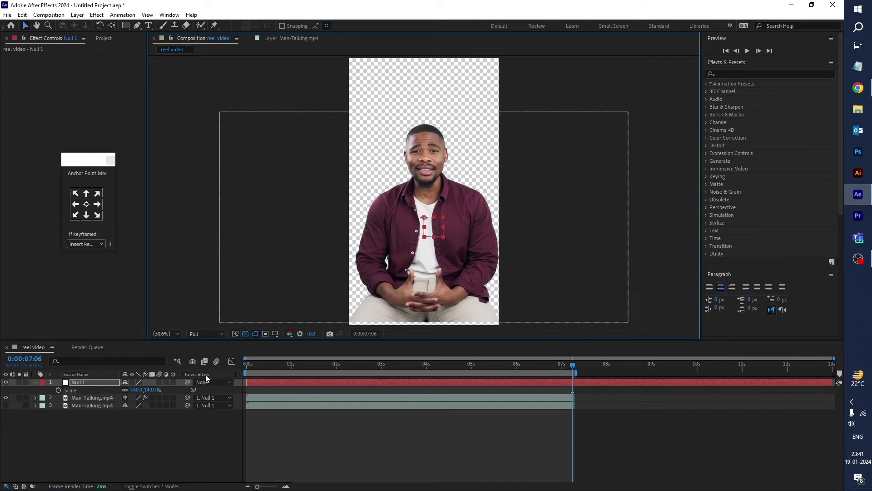
{"action": "left_click_drag", "start_coordinate": [132, 390], "coordinate": [148, 390]}
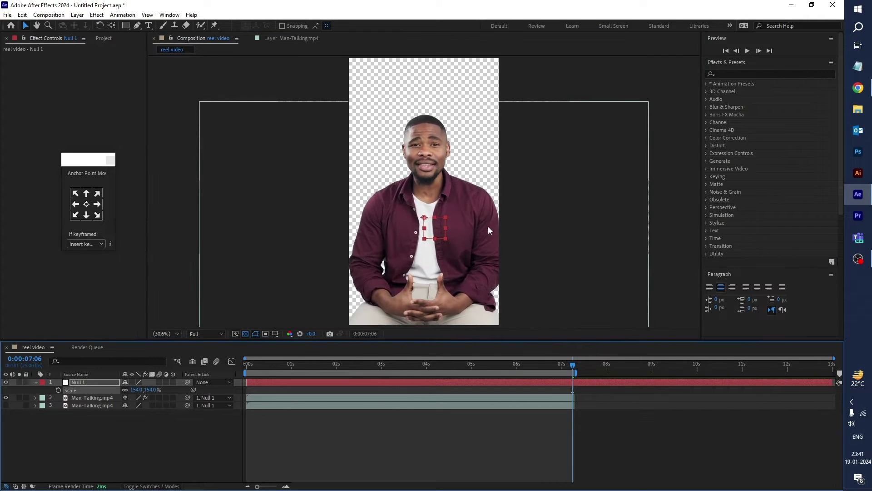
{"action": "left_click_drag", "start_coordinate": [426, 220], "coordinate": [422, 214]}
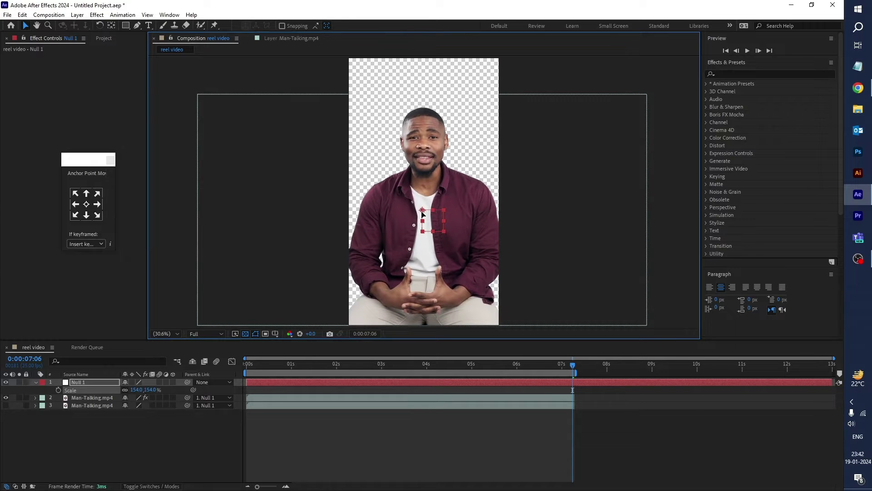
{"action": "left_click", "coordinate": [423, 214]}
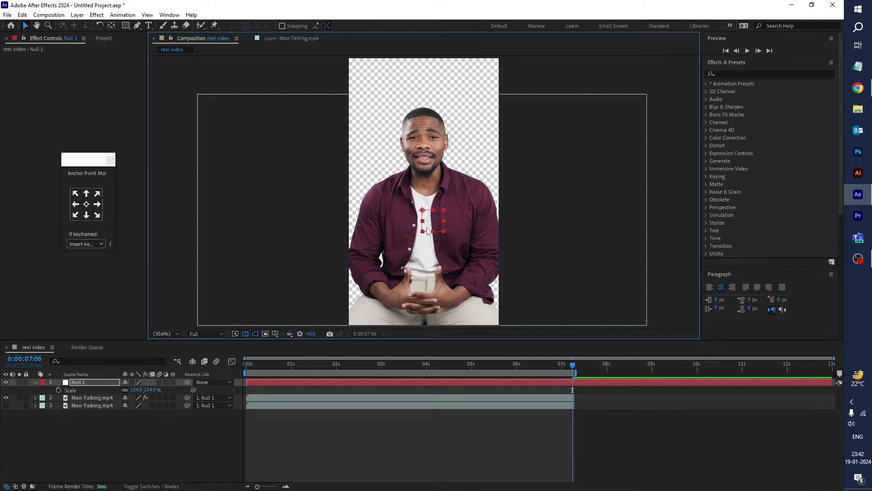
Create a white solid layer of 1080 × 1920 px in the composition.
{"action": "left_click", "coordinate": [156, 433]}
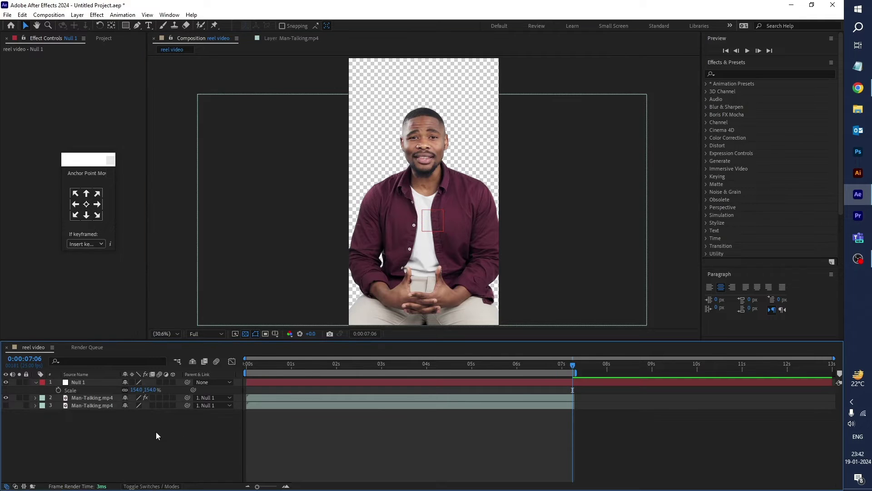
{"action": "right_click", "coordinate": [153, 431]}
{"action": "mouse_move", "coordinate": [209, 324]}
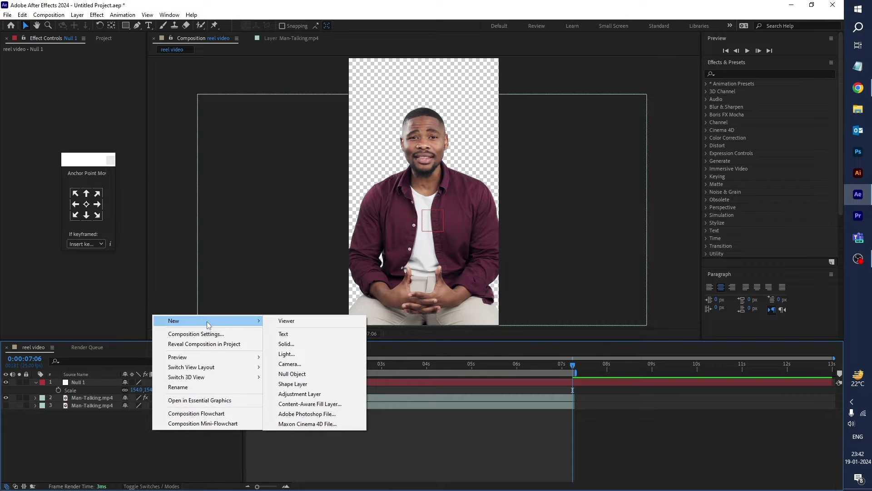
{"action": "left_click", "coordinate": [314, 345]}
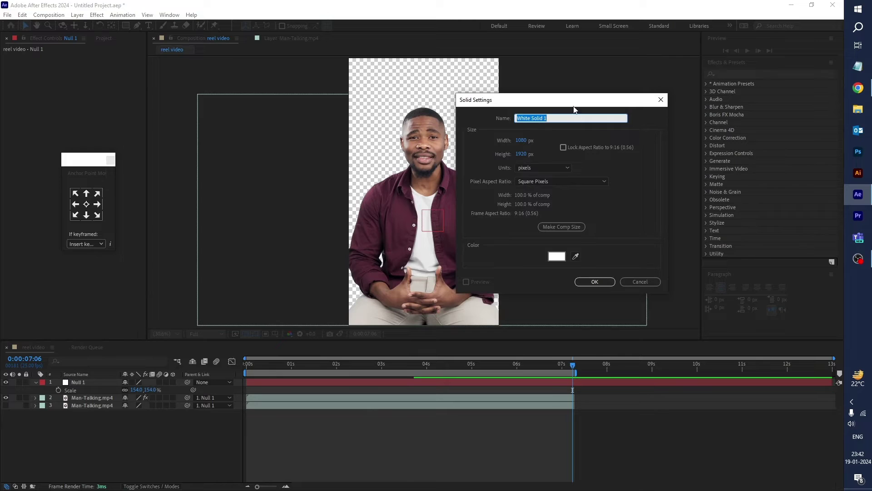
{"action": "left_click_drag", "start_coordinate": [575, 107], "coordinate": [618, 86]}
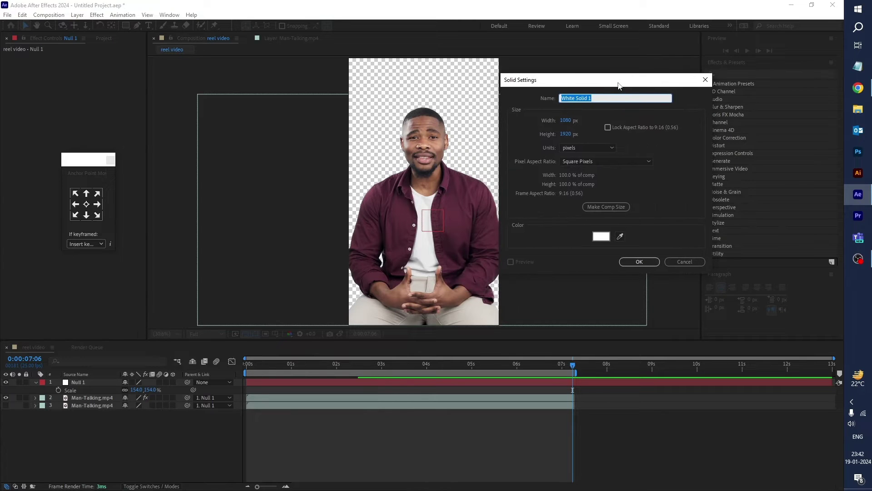
{"action": "left_click", "coordinate": [639, 262]}
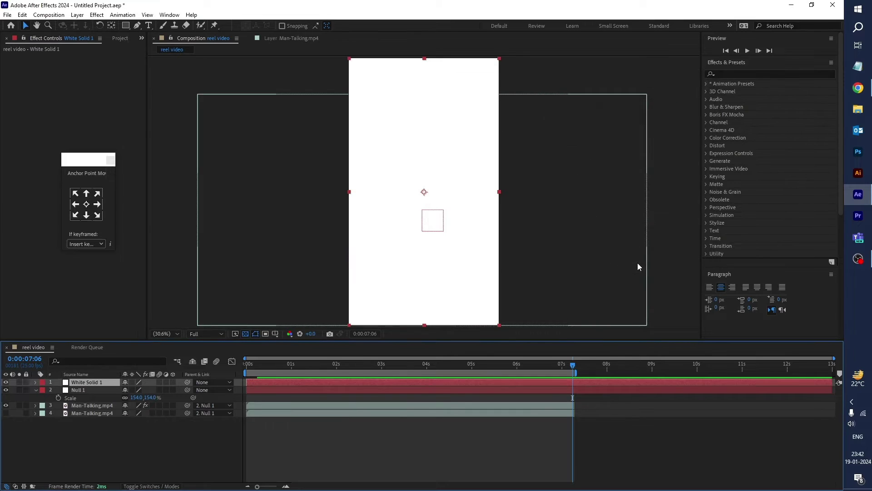
Apply the 4-Color Gradient effect to White Solid 1 and move the layer beneath both Man-Talking.mp4 layers.
{"action": "left_click", "coordinate": [730, 74]}
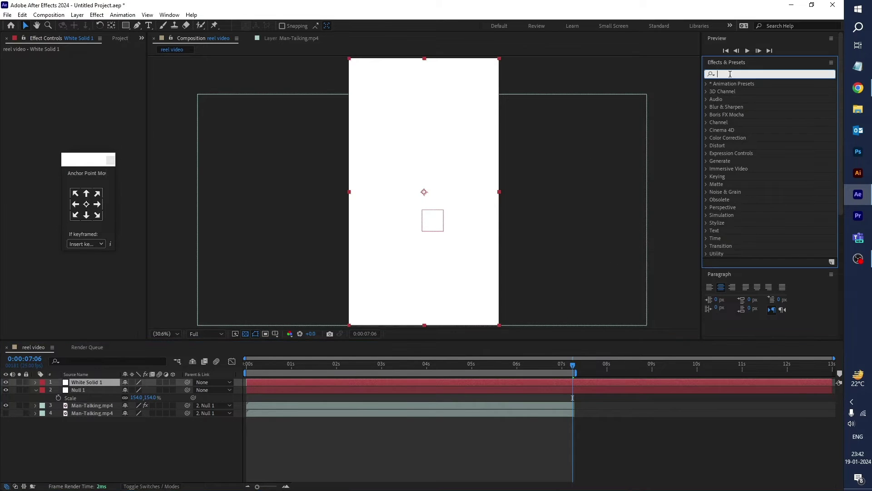
{"action": "type", "text": "gradien"}
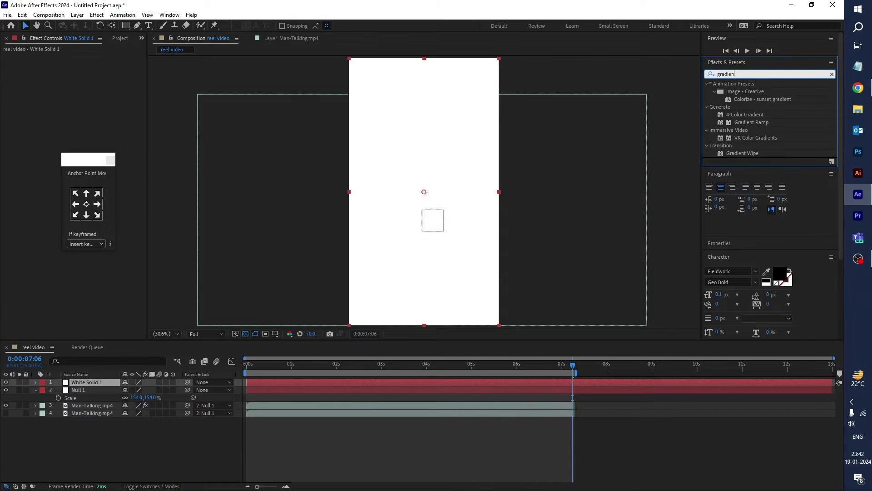
{"action": "left_click", "coordinate": [738, 117]}
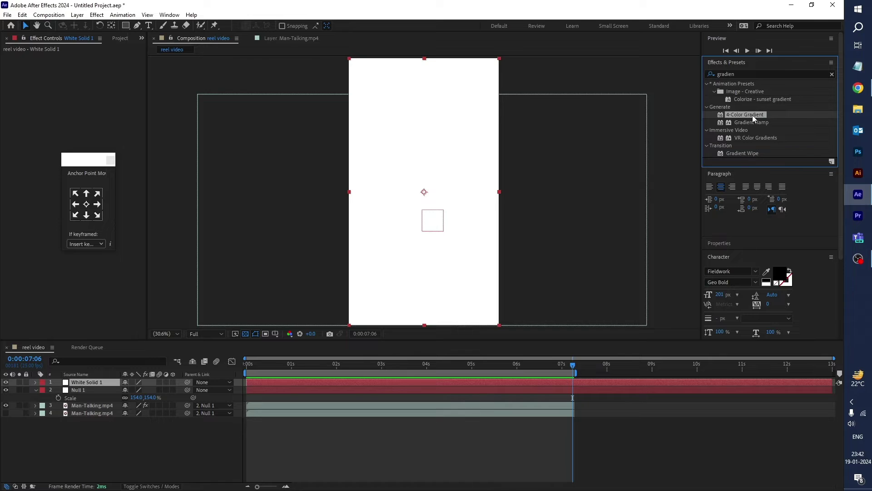
{"action": "left_click_drag", "start_coordinate": [752, 115], "coordinate": [282, 383]}
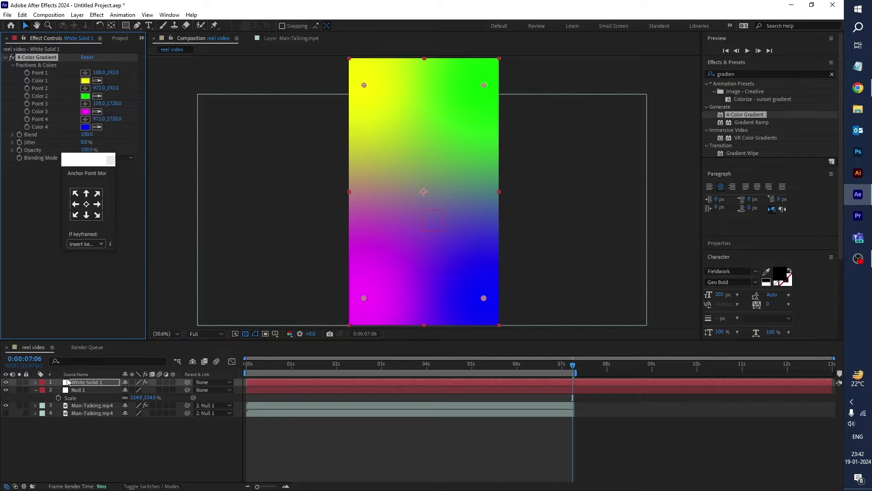
{"action": "left_click", "coordinate": [83, 385]}
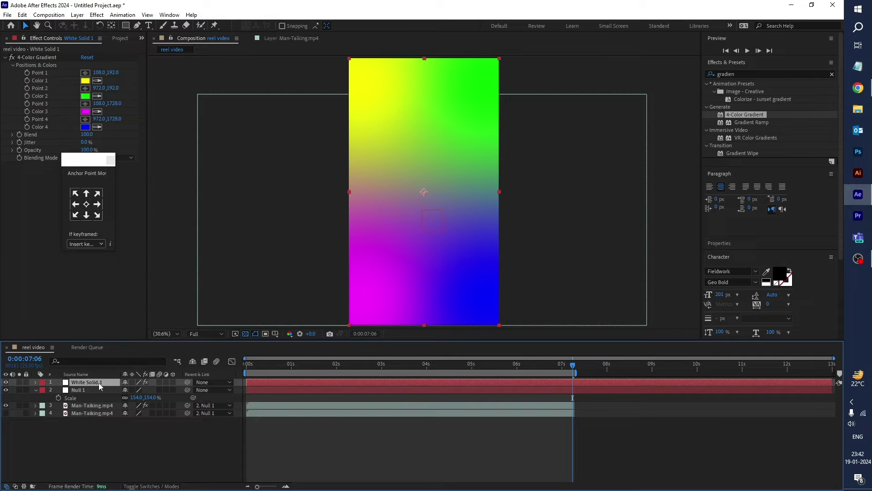
{"action": "left_click_drag", "start_coordinate": [91, 381], "coordinate": [89, 422]}
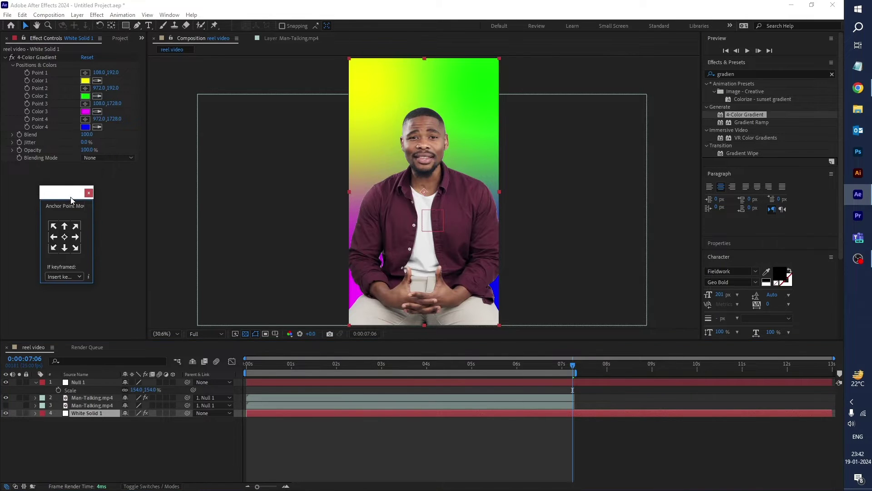
Set the gradient's Color 1 to dark green 006348 and Color 2 to a medium green.
{"action": "left_click", "coordinate": [85, 82]}
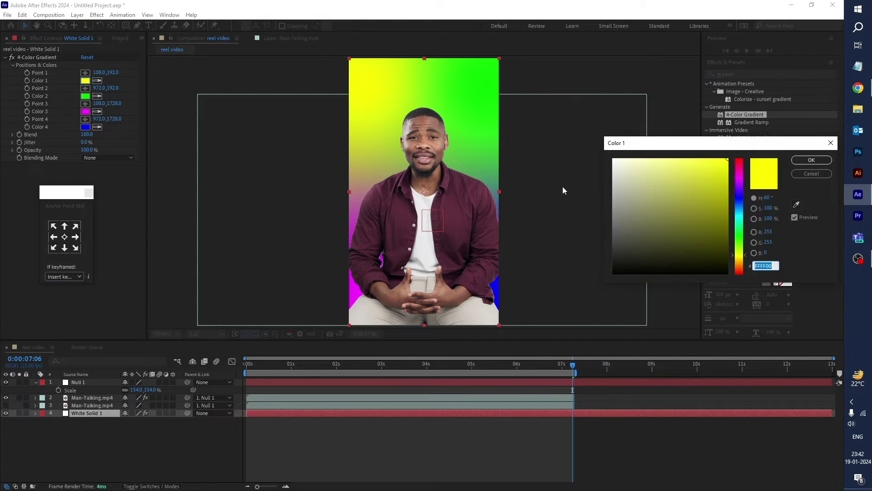
{"action": "mouse_move", "coordinate": [741, 227]}
{"action": "left_mouse_down"}
{"action": "mouse_move", "coordinate": [725, 218]}
{"action": "mouse_move", "coordinate": [743, 242]}
{"action": "mouse_move", "coordinate": [740, 222]}
{"action": "left_mouse_up"}
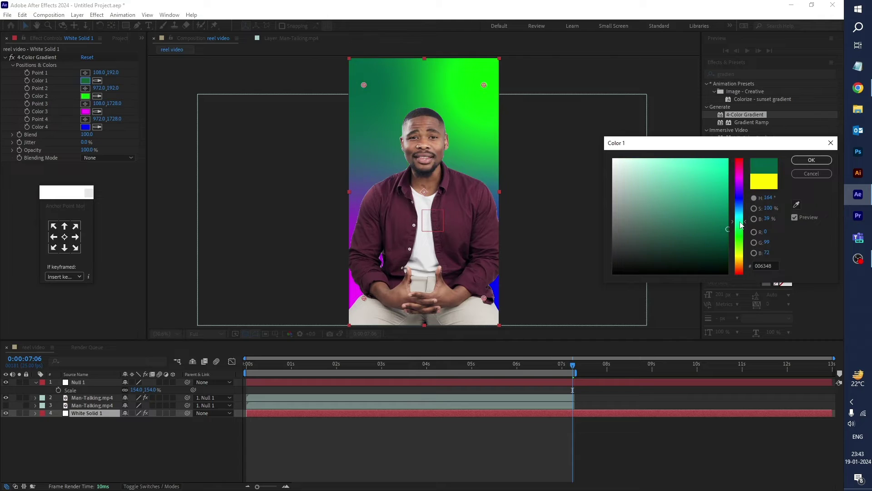
{"action": "left_click", "coordinate": [812, 160]}
{"action": "left_click", "coordinate": [85, 95]}
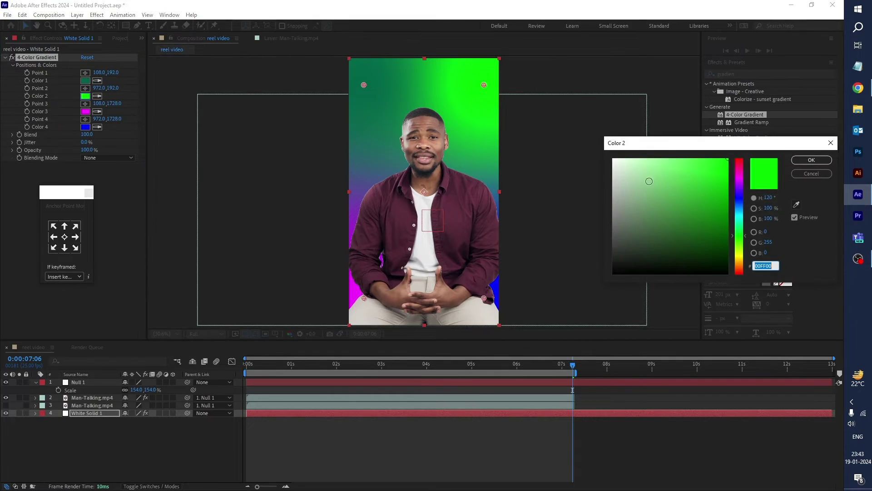
{"action": "left_click_drag", "start_coordinate": [746, 233], "coordinate": [739, 218]}
{"action": "left_click", "coordinate": [723, 203]}
{"action": "left_click", "coordinate": [811, 160]}
Set the gradient's Color 3 to cyan 00D8FF and Color 4 to bright mint green 00FFA8.
{"action": "left_click", "coordinate": [86, 111]}
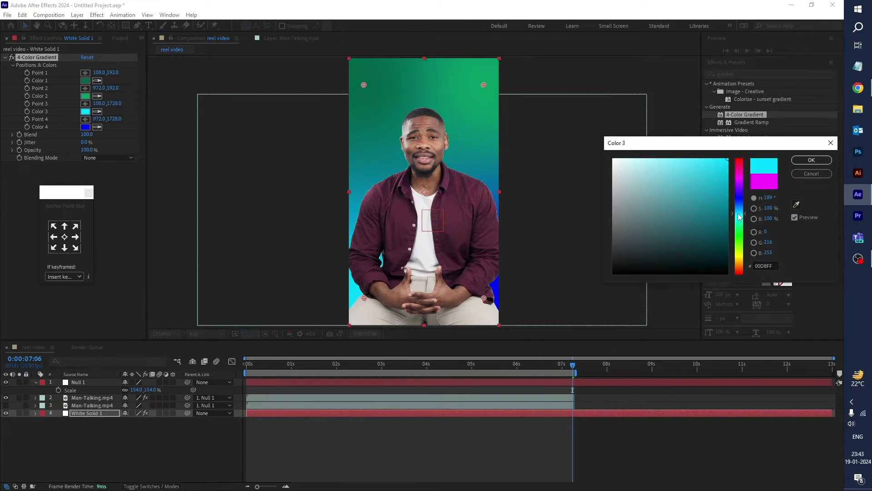
{"action": "left_click", "coordinate": [811, 162]}
{"action": "left_click", "coordinate": [86, 127]}
{"action": "left_click_drag", "start_coordinate": [739, 196], "coordinate": [741, 226]}
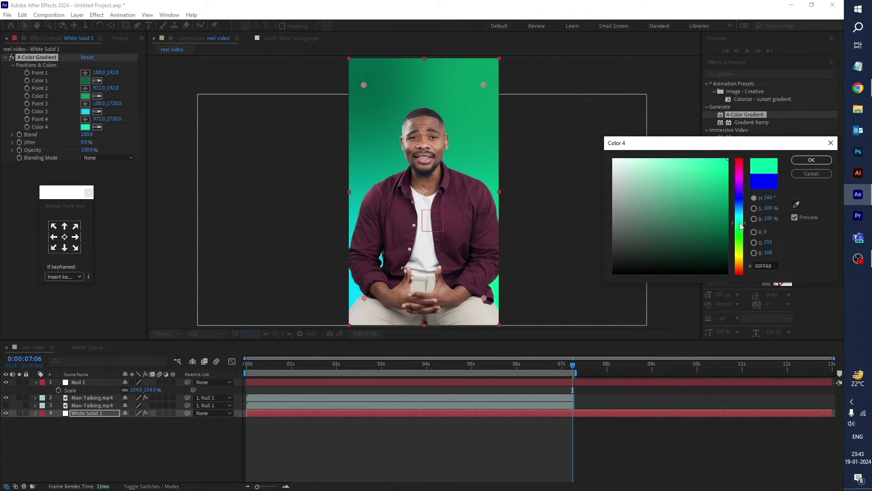
{"action": "left_click", "coordinate": [811, 159]}
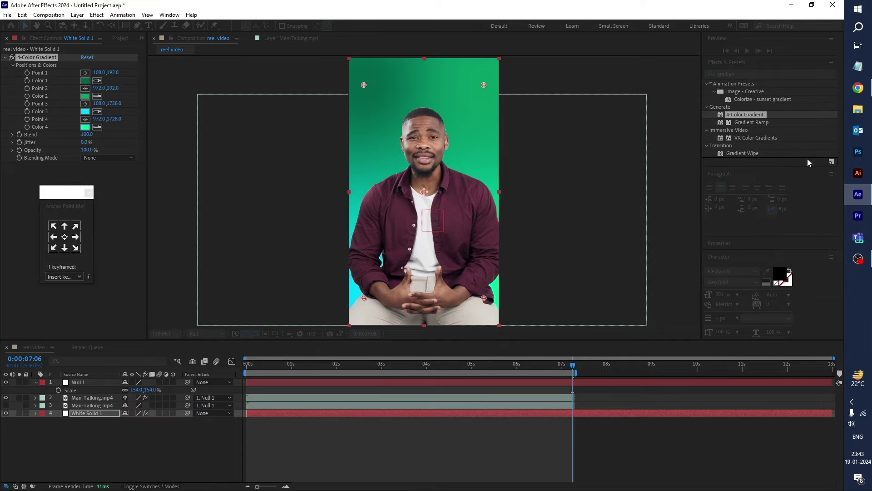
{"action": "left_click", "coordinate": [162, 449]}
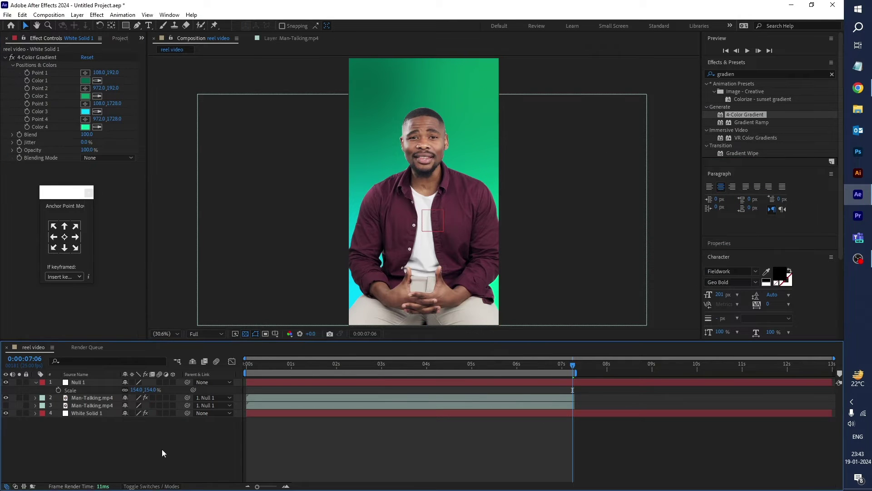
Create a second white solid layer, White Solid 2, at 1080 × 1920 px.
{"action": "right_click", "coordinate": [123, 439]}
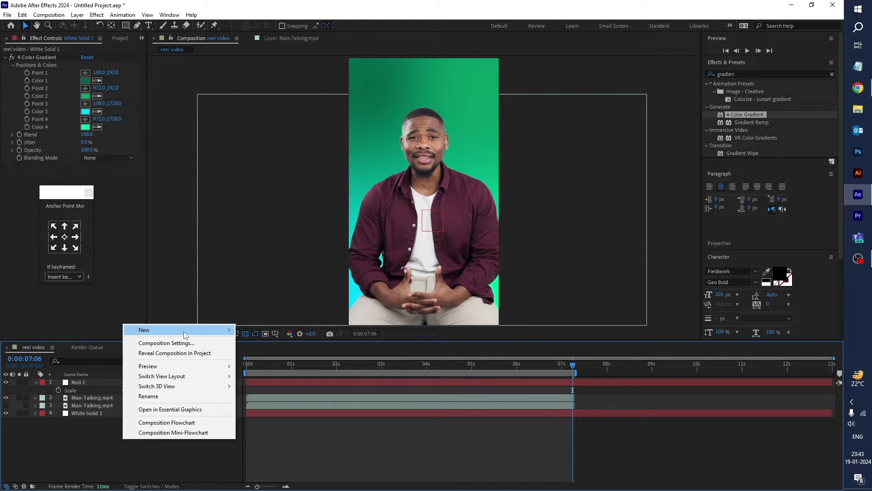
{"action": "mouse_move", "coordinate": [186, 334]}
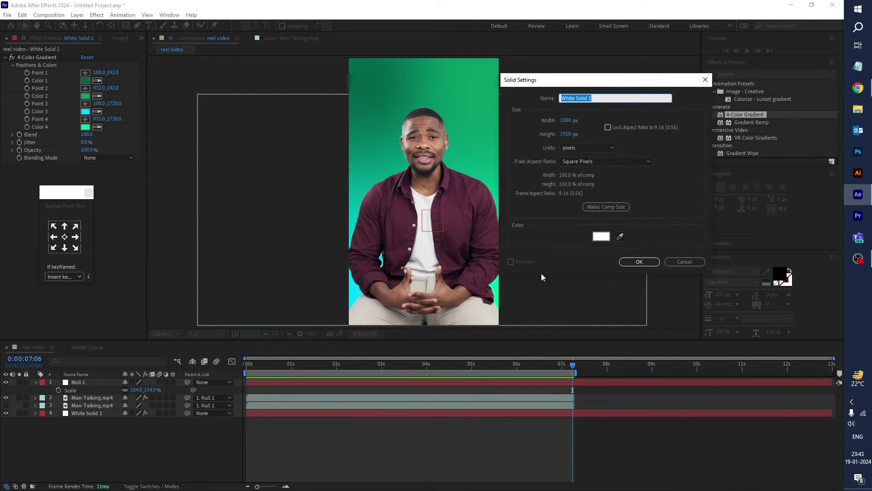
{"action": "left_click", "coordinate": [603, 238]}
{"action": "left_click", "coordinate": [812, 160]}
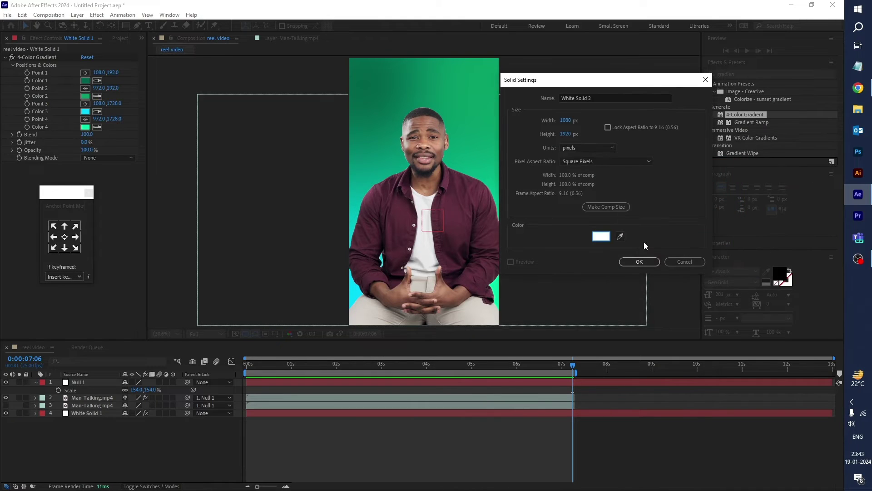
{"action": "left_click", "coordinate": [641, 262]}
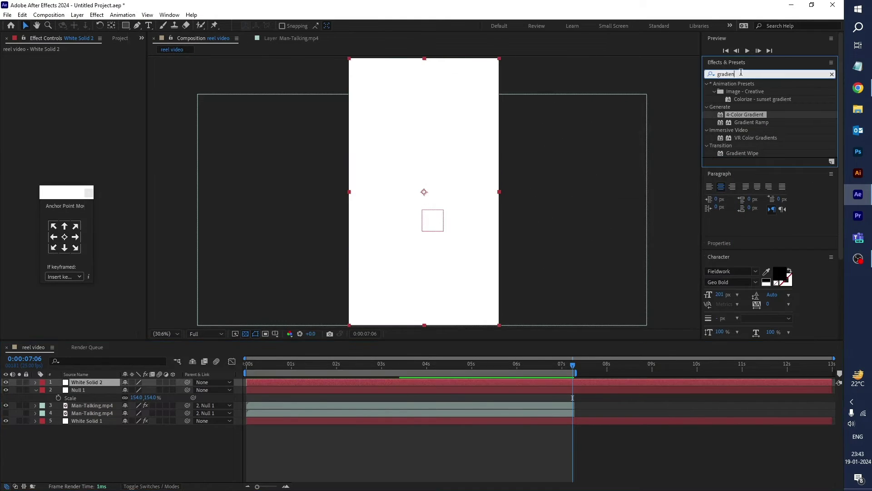
Apply the Grid effect to White Solid 2 and place the layer between the Man-Talking.mp4 layers and White Solid 1.
{"action": "double_click", "coordinate": [740, 74]}
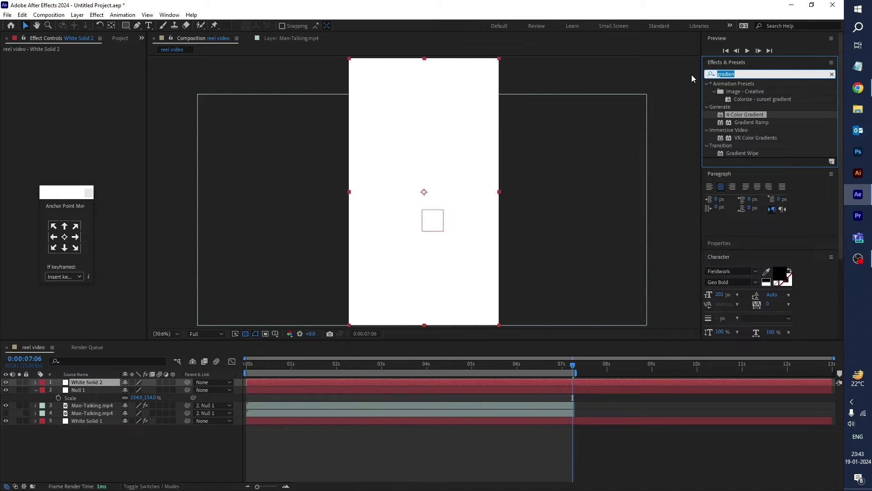
{"action": "type", "text": "grid"}
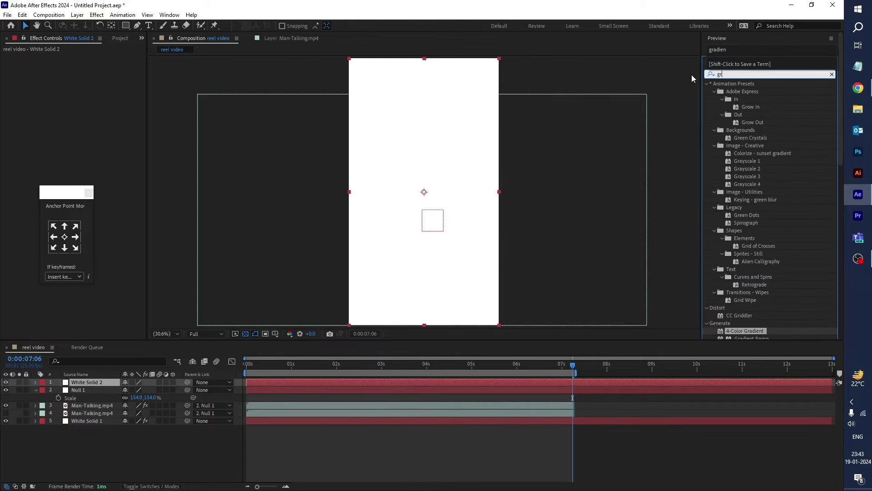
{"action": "left_click", "coordinate": [734, 154]}
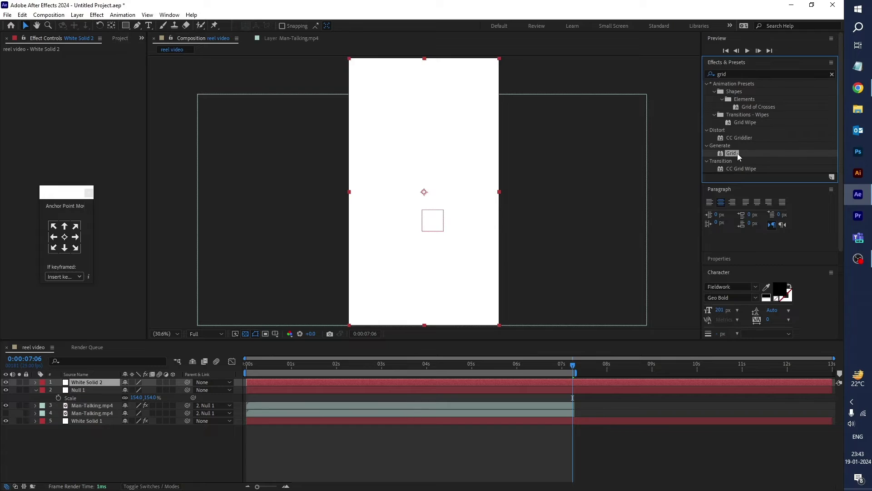
{"action": "left_click_drag", "start_coordinate": [732, 154], "coordinate": [297, 383]}
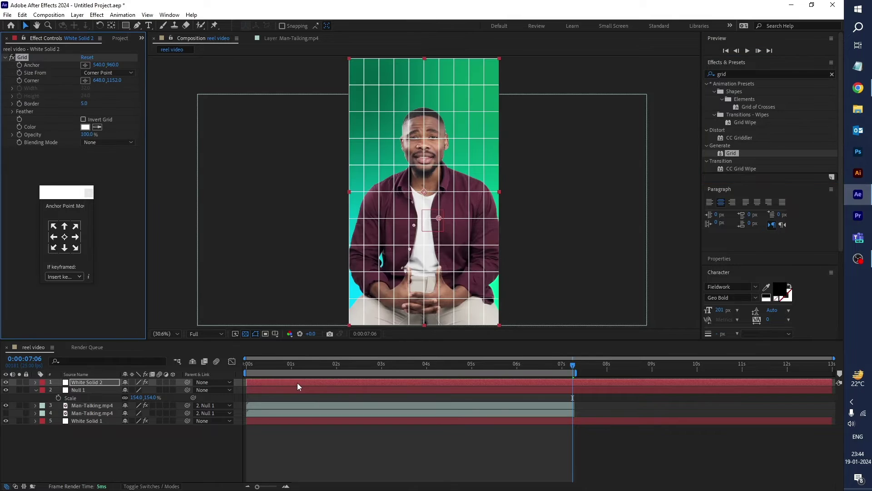
{"action": "left_click", "coordinate": [98, 383]}
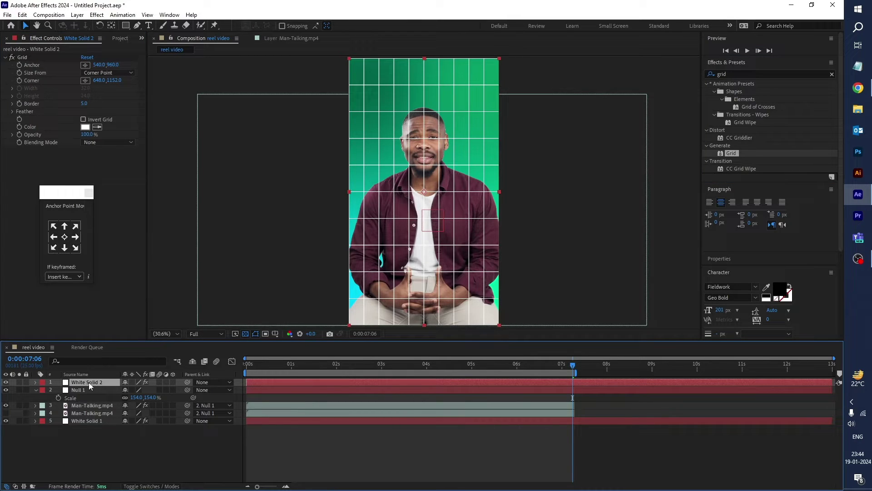
{"action": "left_click_drag", "start_coordinate": [88, 382], "coordinate": [86, 415]}
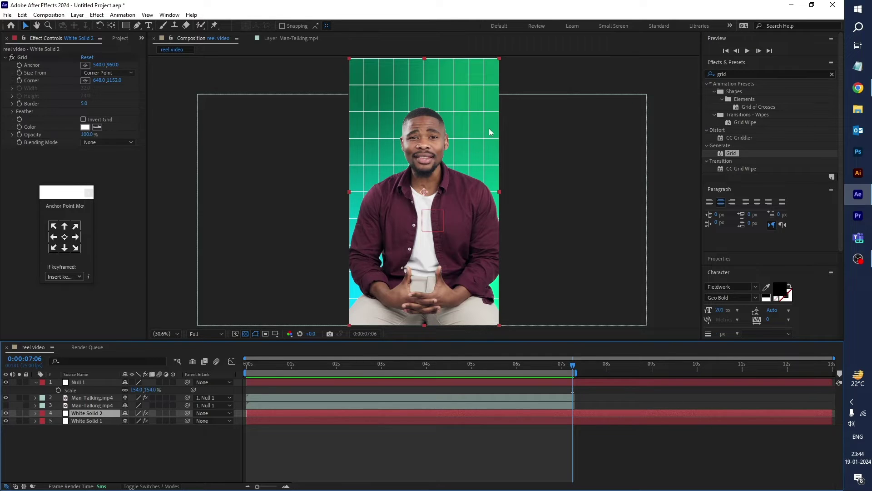
Set the Grid effect's border to 3.
{"action": "left_click", "coordinate": [20, 56]}
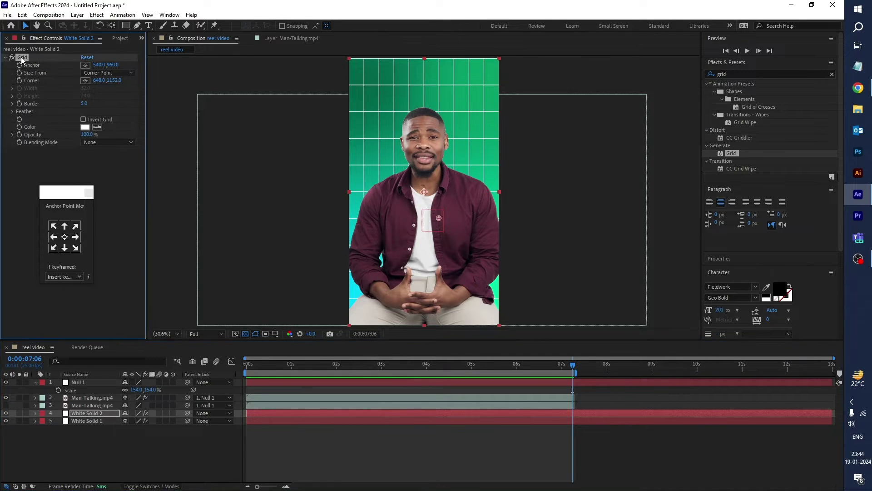
{"action": "left_click", "coordinate": [85, 105]}
{"action": "type", "text": "3"}
{"action": "key", "text": "Return"}
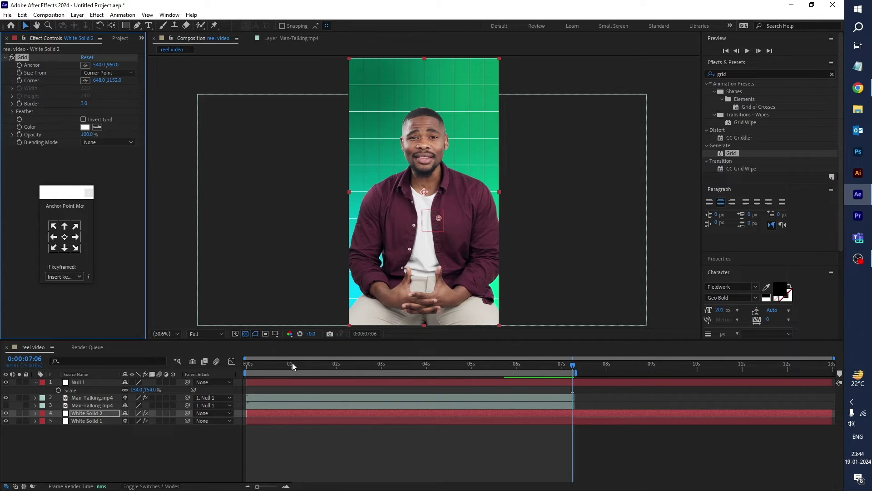
Add a keyframe for the Grid effect's Corner at 0:00:00:00 and reveal it under White Solid 2.
{"action": "left_click", "coordinate": [176, 375]}
{"action": "key", "text": "Home"}
{"action": "left_click", "coordinate": [35, 80]}
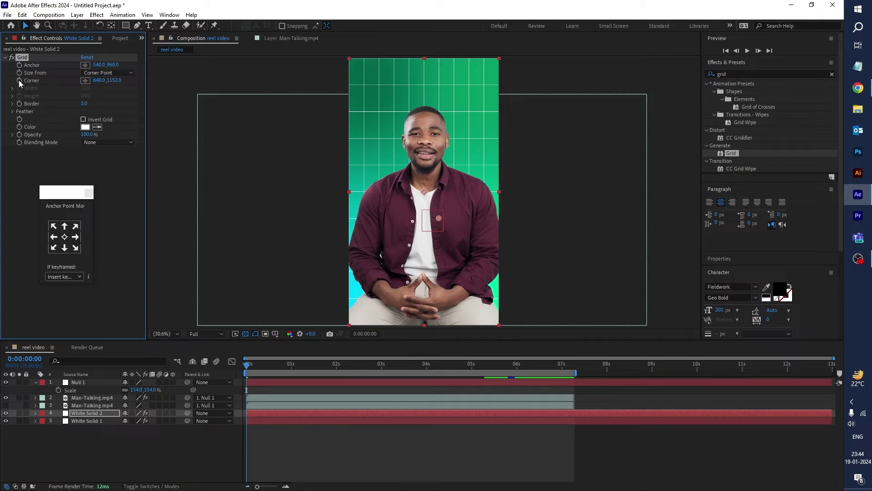
{"action": "left_click", "coordinate": [20, 80]}
{"action": "left_click", "coordinate": [87, 412]}
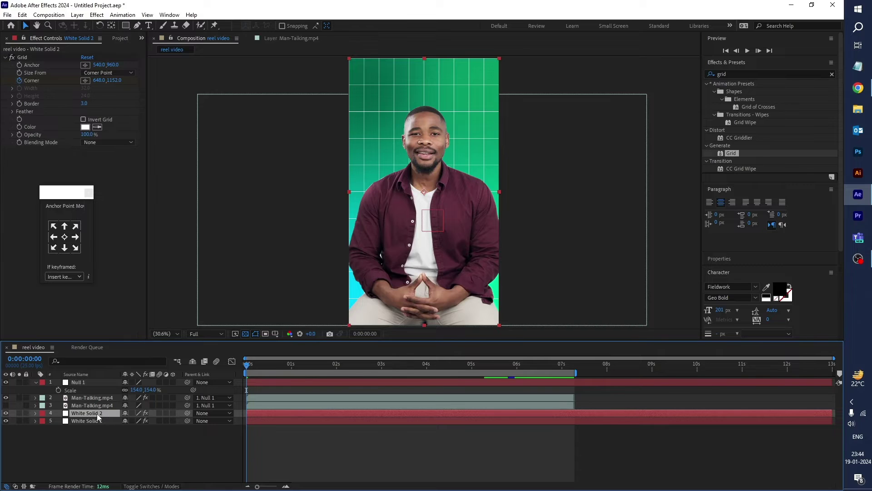
{"action": "key", "text": "u"}
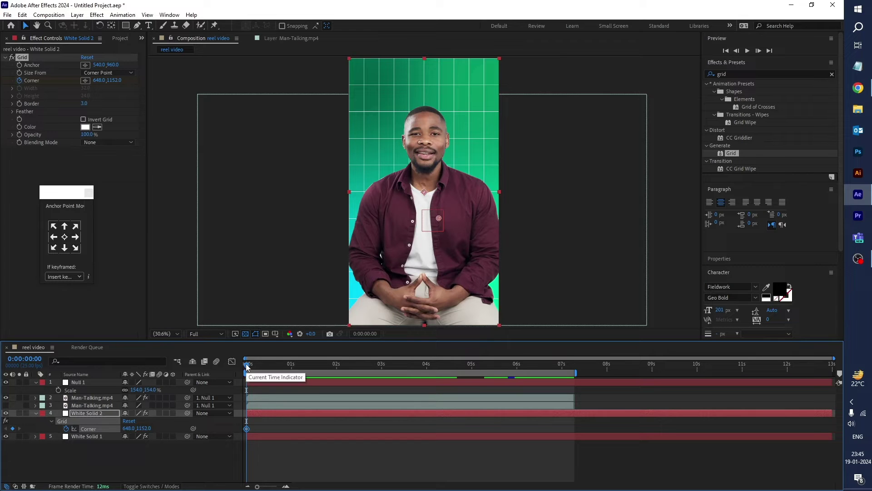
Add a second Corner keyframe at 0:00:07:12 with the value 780, 1152 to widen the grid cells.
{"action": "left_click_drag", "start_coordinate": [247, 369], "coordinate": [584, 397]}
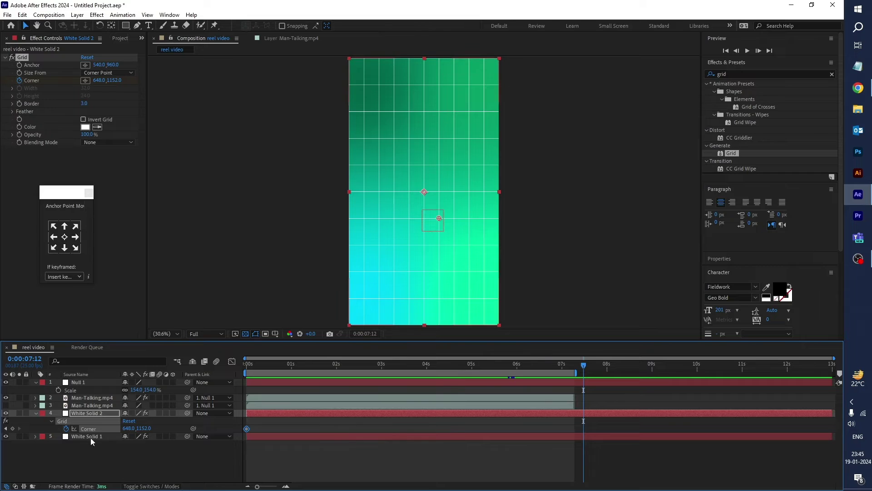
{"action": "left_click", "coordinate": [12, 428]}
{"action": "left_click_drag", "start_coordinate": [100, 82], "coordinate": [118, 82]}
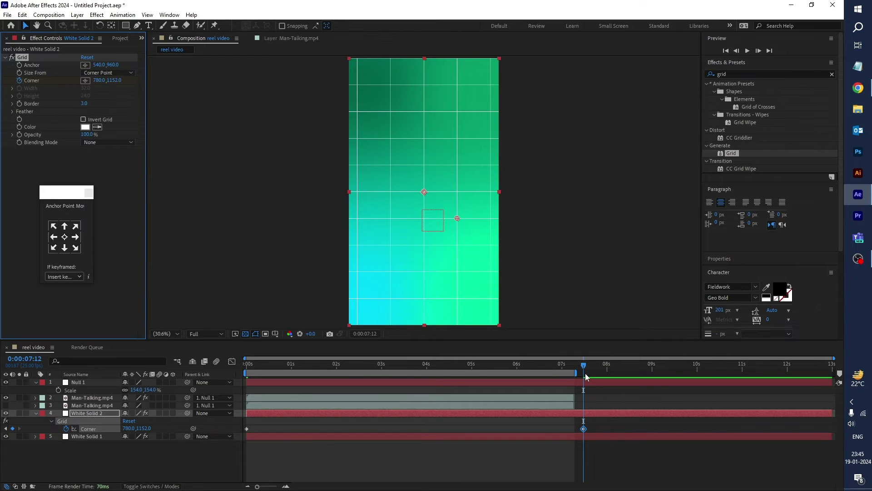
Preview the grid animation and move its ending Corner keyframe out to about 8.4 seconds.
{"action": "left_click_drag", "start_coordinate": [584, 363], "coordinate": [248, 363]}
{"action": "key", "text": "space"}
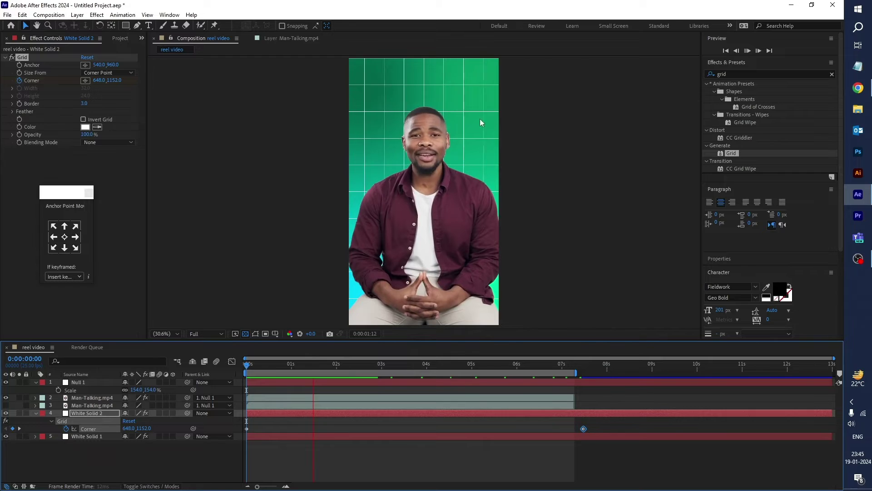
{"action": "key", "text": "space"}
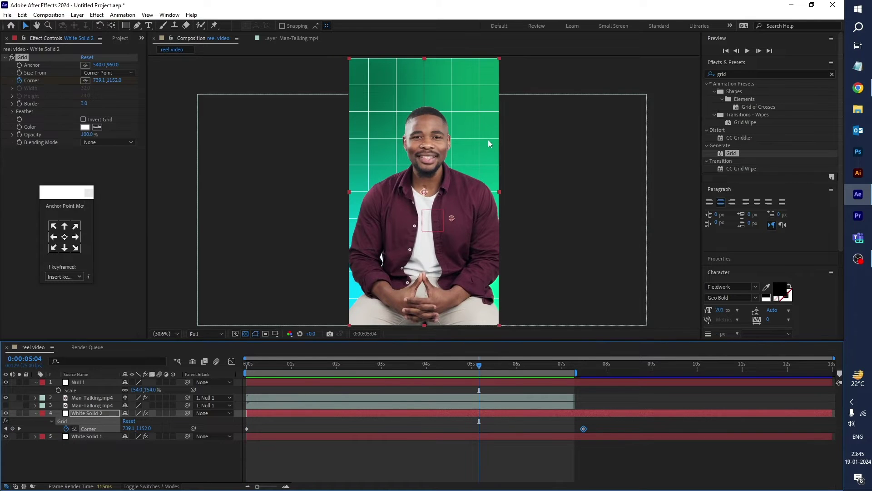
{"action": "left_click_drag", "start_coordinate": [583, 429], "coordinate": [624, 428]}
{"action": "key", "text": "space"}
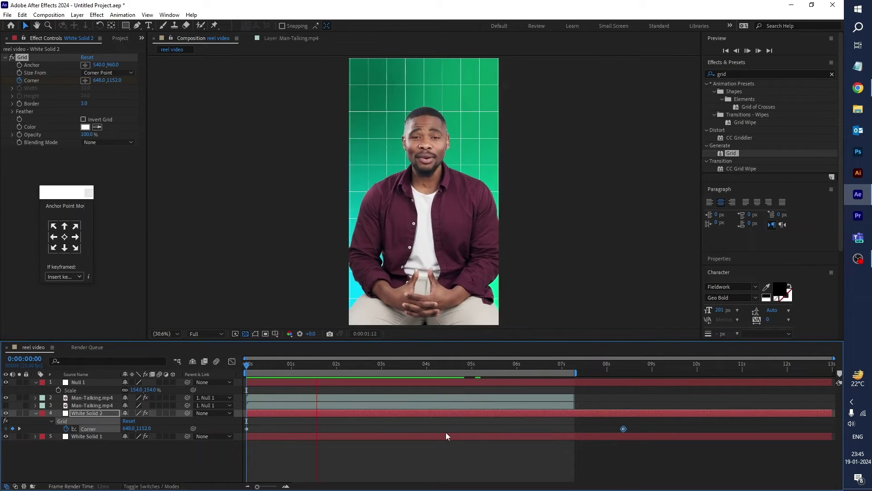
{"action": "key", "text": "space"}
Import the Illustrator-Logo and Adobe-Photoshop-Logo images into the project as footage.
{"action": "left_click", "coordinate": [443, 365]}
{"action": "key", "text": "Home"}
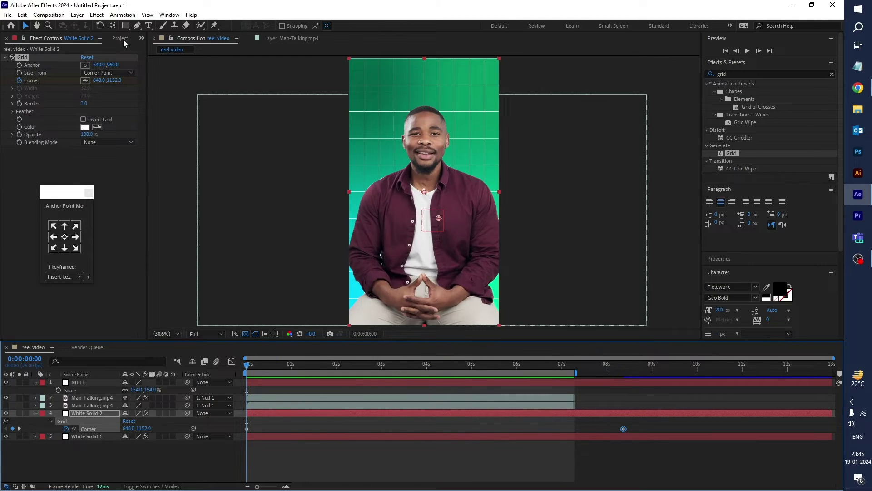
{"action": "left_click", "coordinate": [120, 39]}
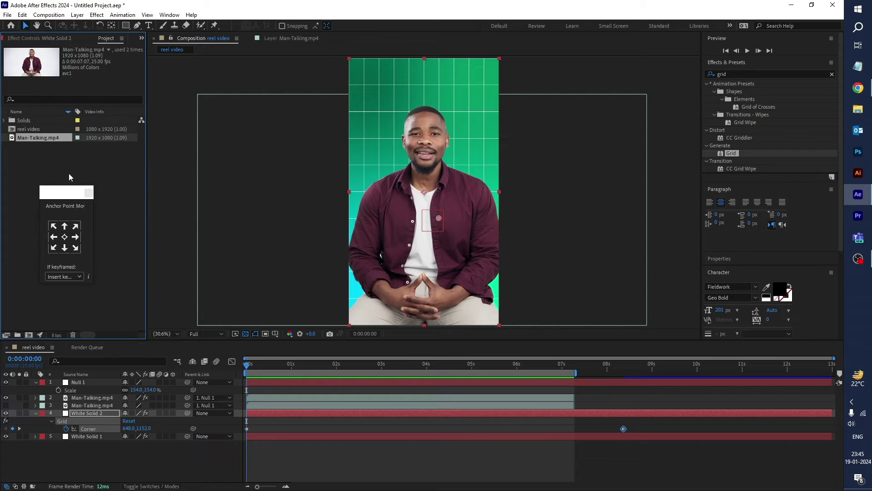
{"action": "double_click", "coordinate": [69, 166]}
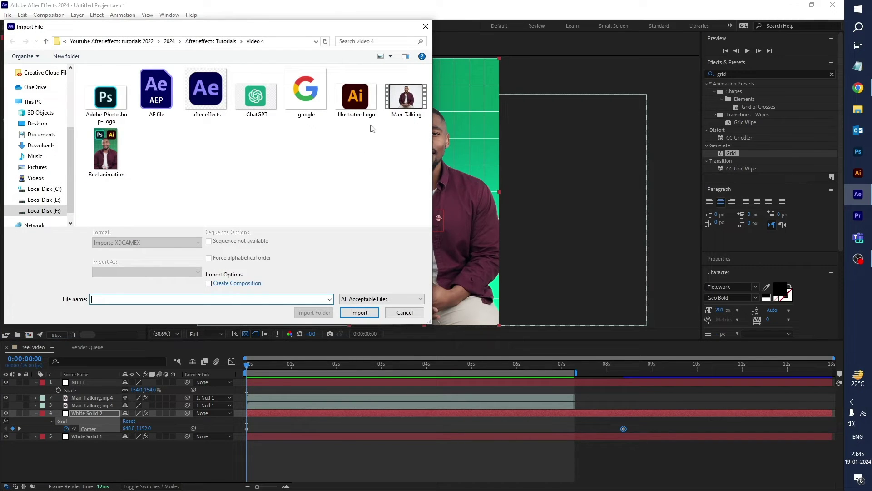
{"action": "left_click", "coordinate": [359, 98]}
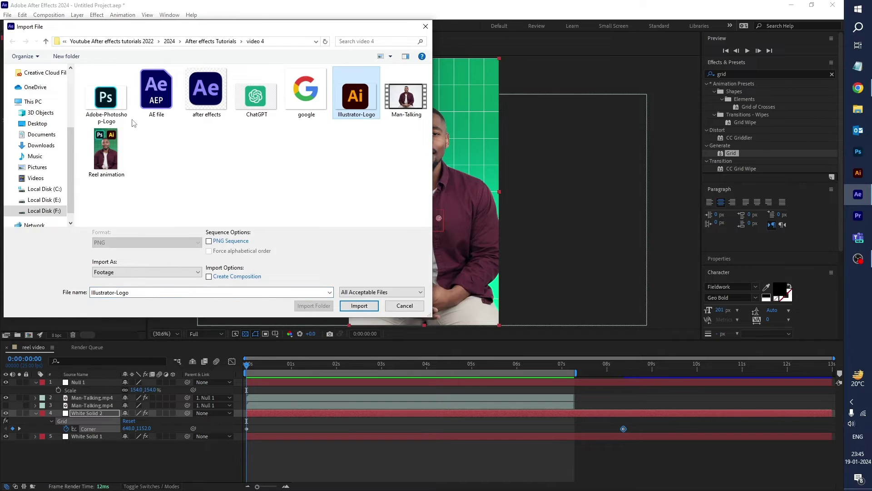
{"action": "left_click", "coordinate": [112, 104], "text": "ctrl"}
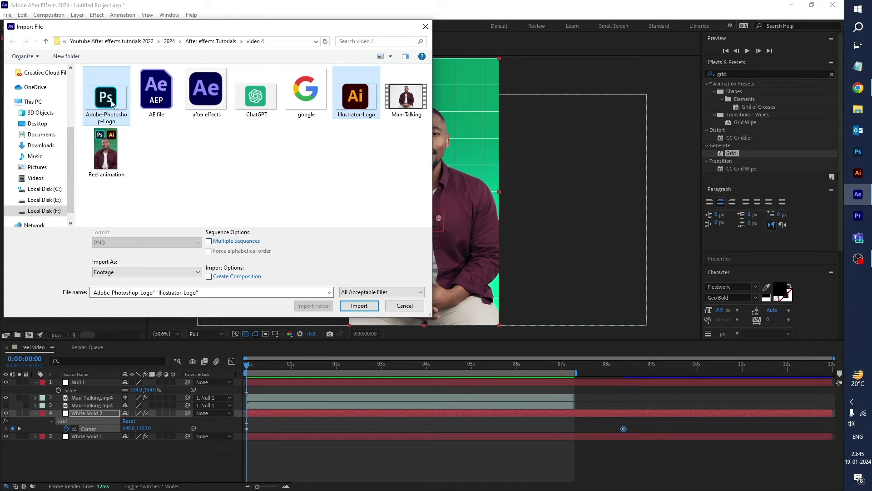
{"action": "left_click", "coordinate": [359, 306]}
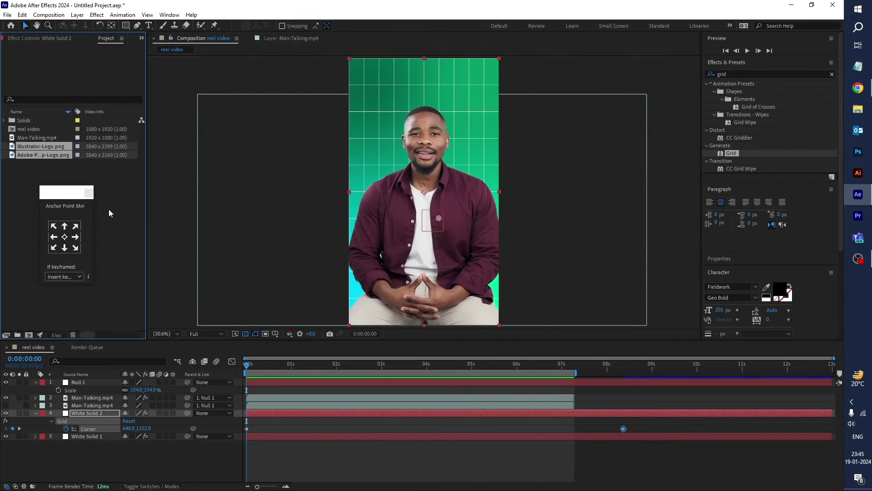
Add both logo images to the reel video composition just below Null 1 and scale them to 20%.
{"action": "left_click_drag", "start_coordinate": [32, 156], "coordinate": [99, 391]}
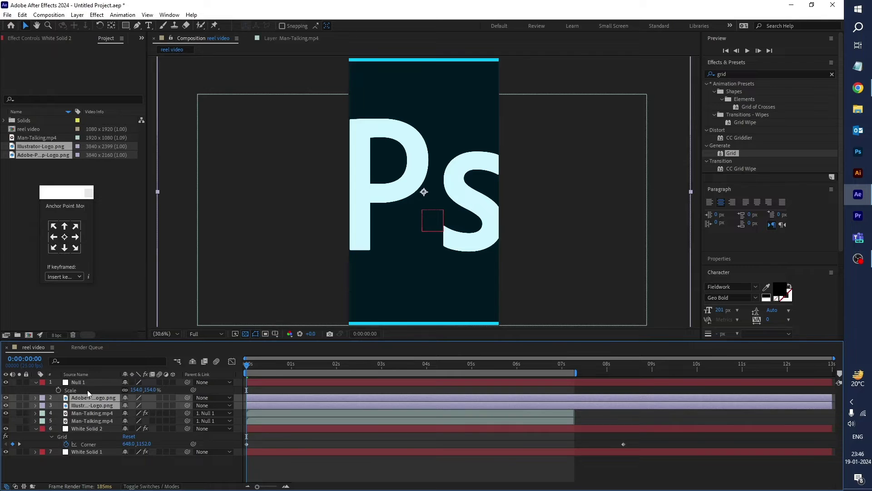
{"action": "key", "text": "s"}
{"action": "left_click", "coordinate": [136, 406]}
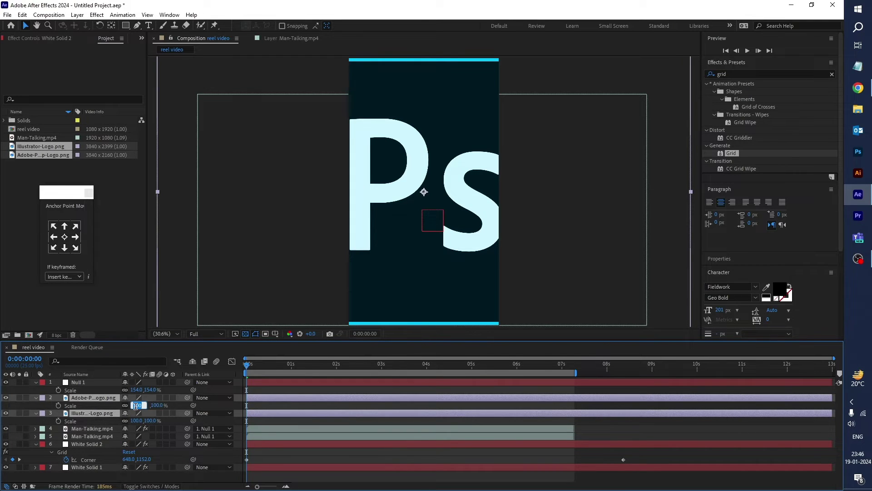
{"action": "type", "text": "20"}
{"action": "key", "text": "Return"}
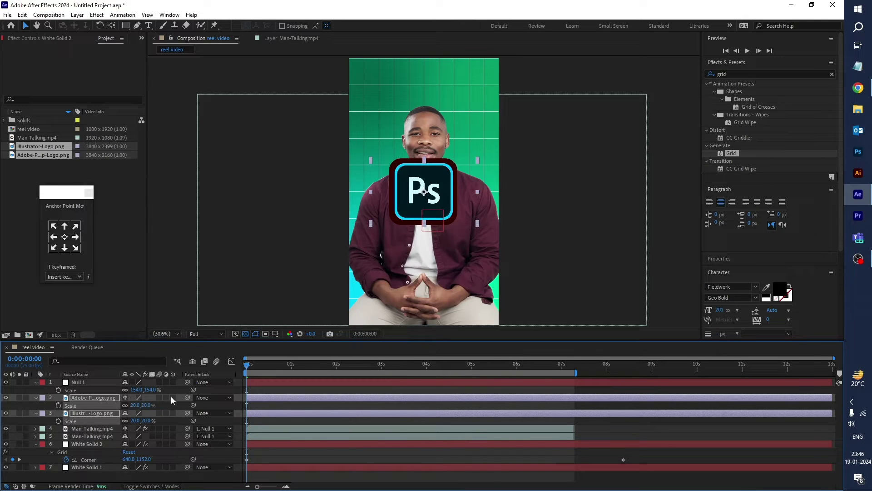
Set the Illustrator logo layer's scale to 17%.
{"action": "left_click", "coordinate": [91, 413]}
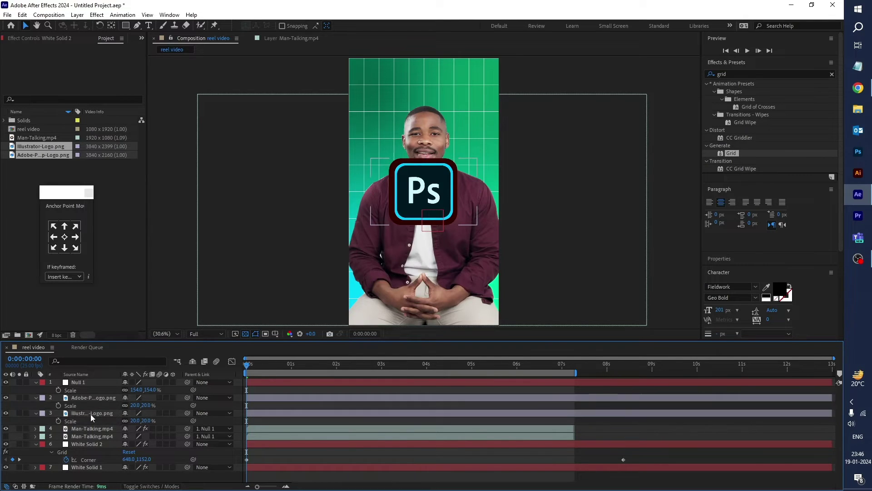
{"action": "left_click_drag", "start_coordinate": [134, 423], "coordinate": [135, 425]}
{"action": "left_click", "coordinate": [135, 422]}
{"action": "type", "text": "17"}
{"action": "key", "text": "Return"}
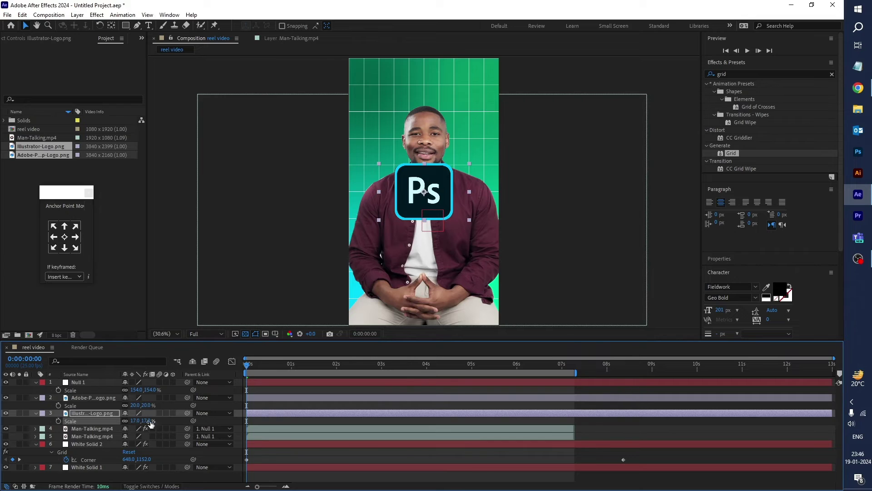
Place the logos side by side near the man's head, Photoshop at about 275, 312 and Illustrator at about 808, 306.
{"action": "left_click", "coordinate": [93, 398], "text": "ctrl"}
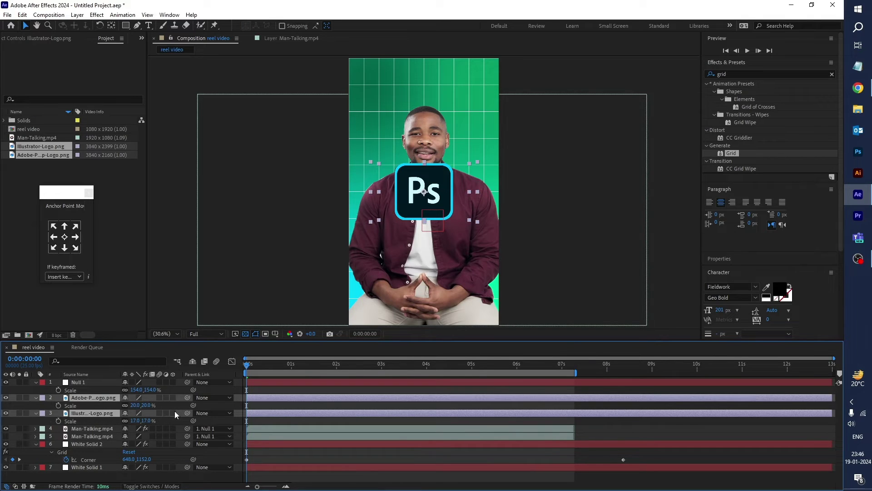
{"action": "left_click_drag", "start_coordinate": [423, 189], "coordinate": [378, 102]}
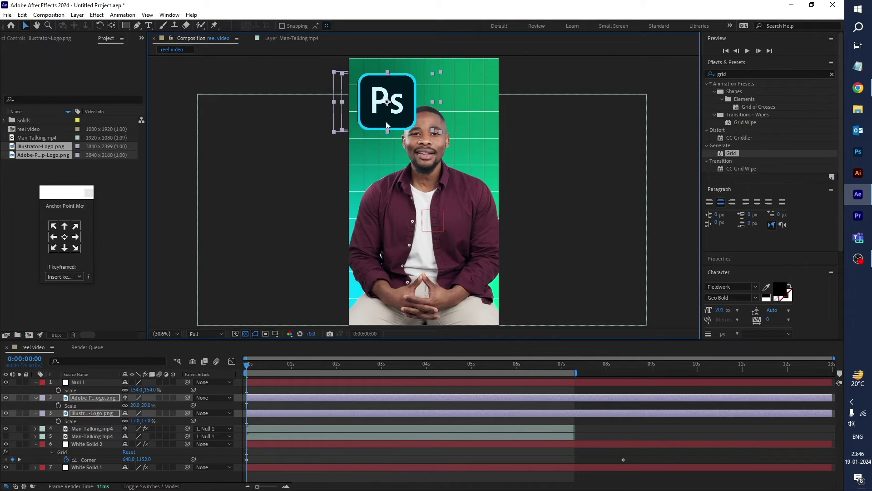
{"action": "left_click", "coordinate": [271, 413]}
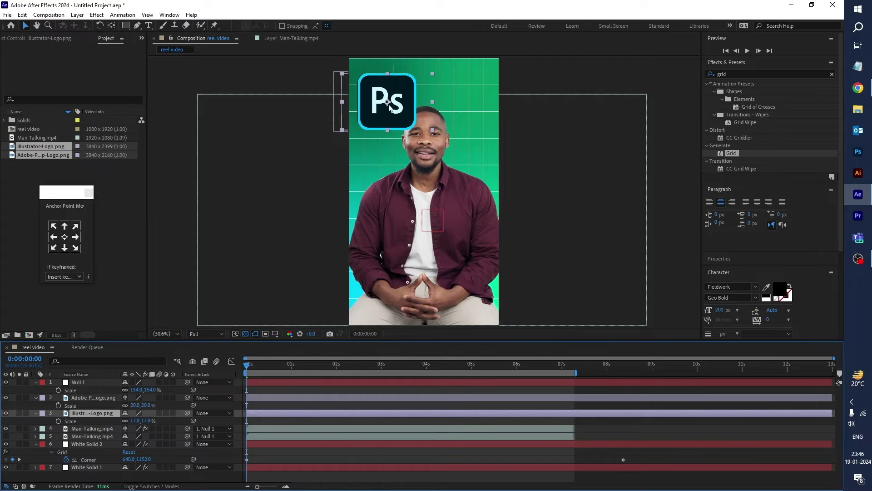
{"action": "left_click_drag", "start_coordinate": [387, 103], "coordinate": [460, 101]}
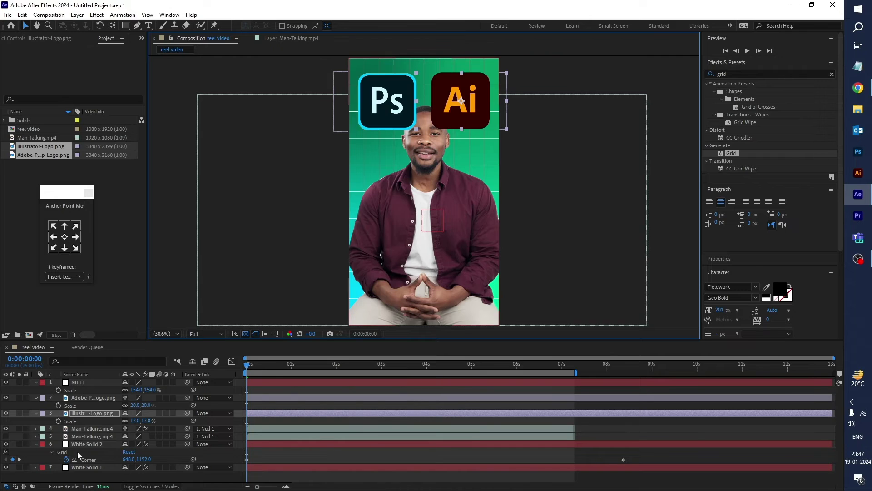
Add Position keyframes to both logo layers at 0:00:00:00.
{"action": "left_click", "coordinate": [113, 399]}
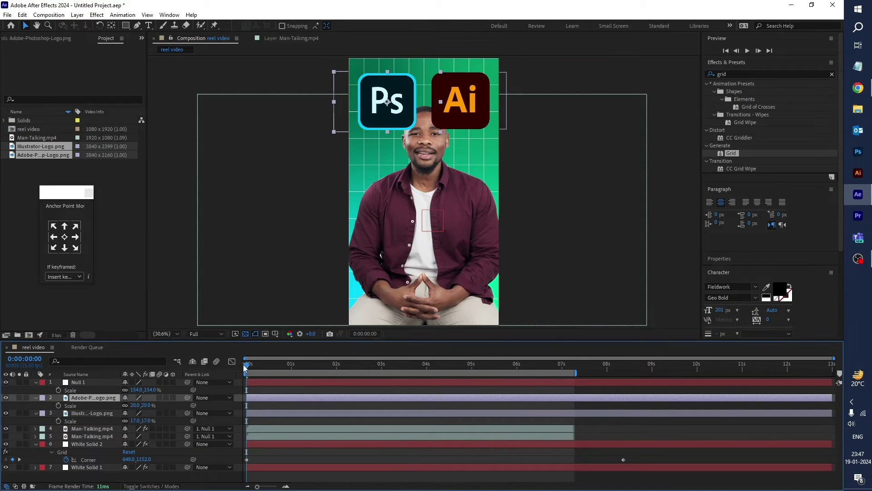
{"action": "left_click", "coordinate": [85, 413]}
{"action": "left_click", "coordinate": [86, 399], "text": "shift"}
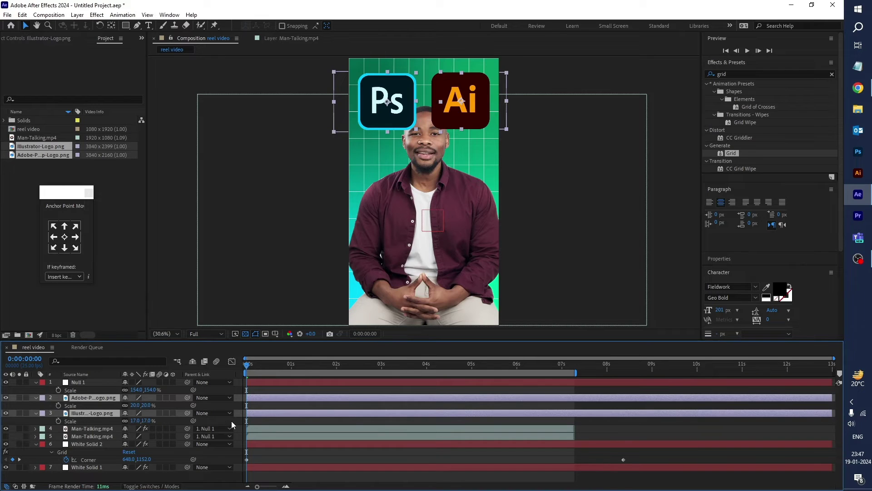
{"action": "key", "text": "p"}
{"action": "left_click", "coordinate": [58, 405]}
{"action": "left_click", "coordinate": [58, 421]}
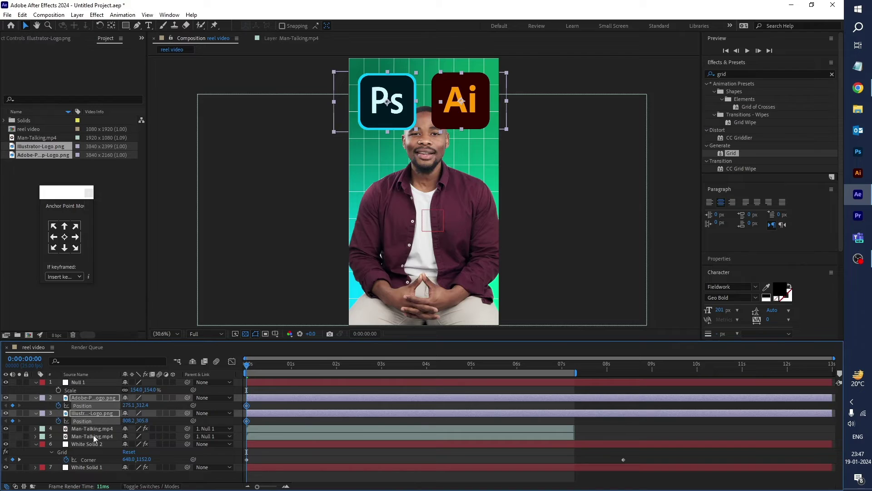
Add Position keyframes holding the current placement of both logos at 0:00:01:17.
{"action": "left_click", "coordinate": [249, 368]}
{"action": "left_click_drag", "start_coordinate": [249, 367], "coordinate": [322, 378]}
{"action": "left_click", "coordinate": [12, 406]}
{"action": "left_click", "coordinate": [13, 421]}
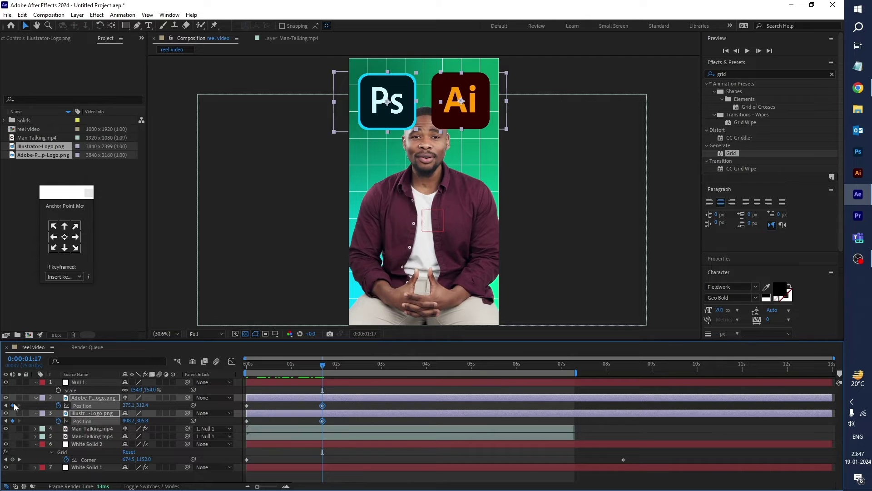
Lower both logos at their 0:00:00:00 Position keyframes to Y values of about 1432 for Photoshop and 1426 for Illustrator.
{"action": "left_click_drag", "start_coordinate": [274, 364], "coordinate": [247, 364]}
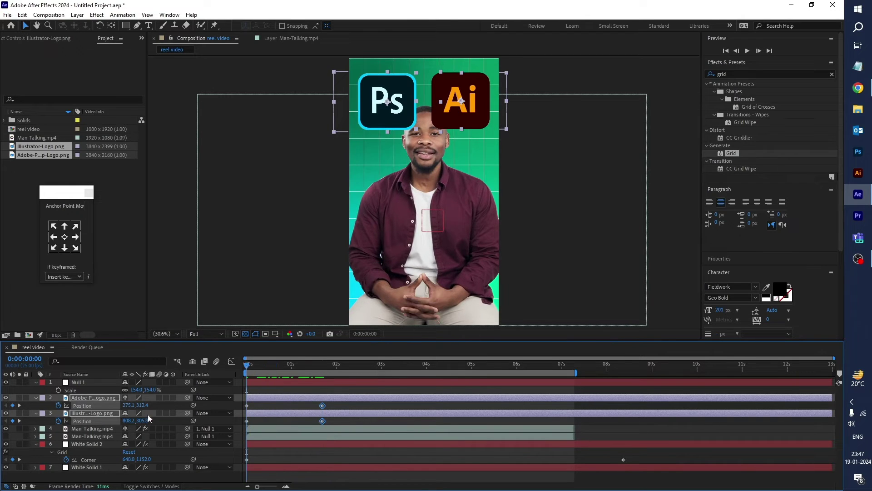
{"action": "left_click_drag", "start_coordinate": [255, 406], "coordinate": [242, 428]}
{"action": "left_click_drag", "start_coordinate": [142, 405], "coordinate": [699, 357]}
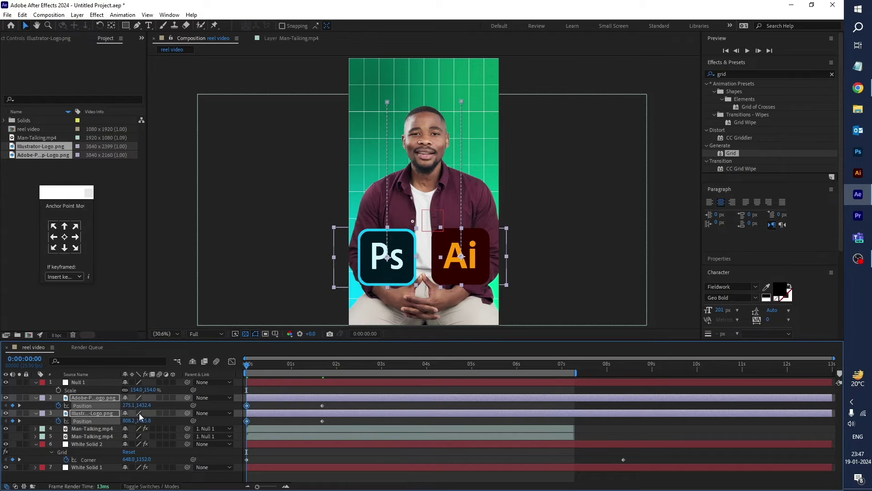
Apply Easy Ease to all four Position keyframes of the two logo layers.
{"action": "left_click_drag", "start_coordinate": [342, 403], "coordinate": [266, 424]}
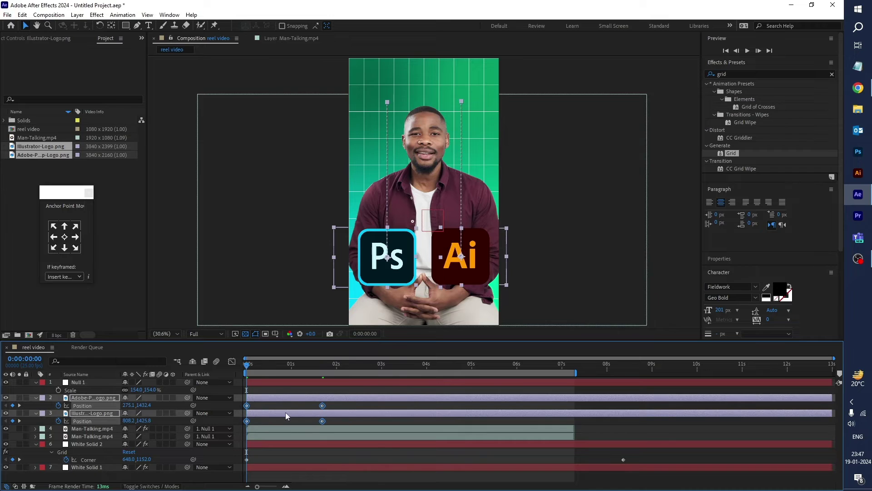
{"action": "right_click", "coordinate": [322, 405]}
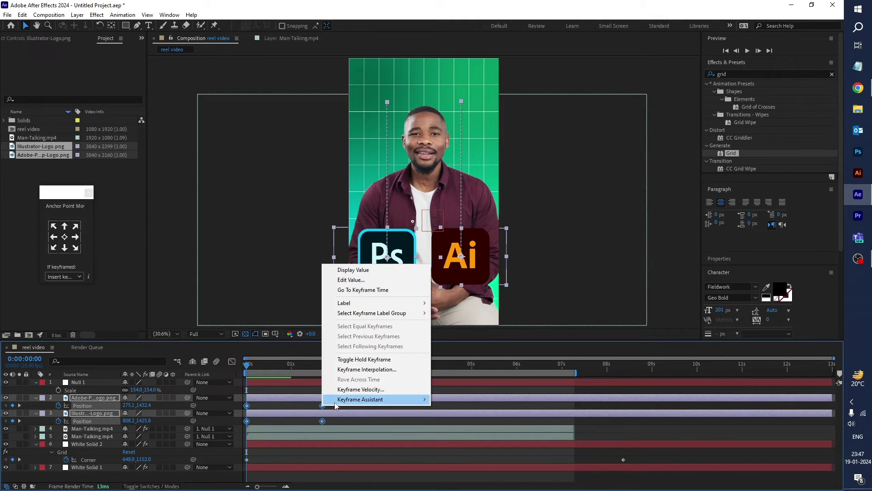
{"action": "mouse_move", "coordinate": [337, 405]}
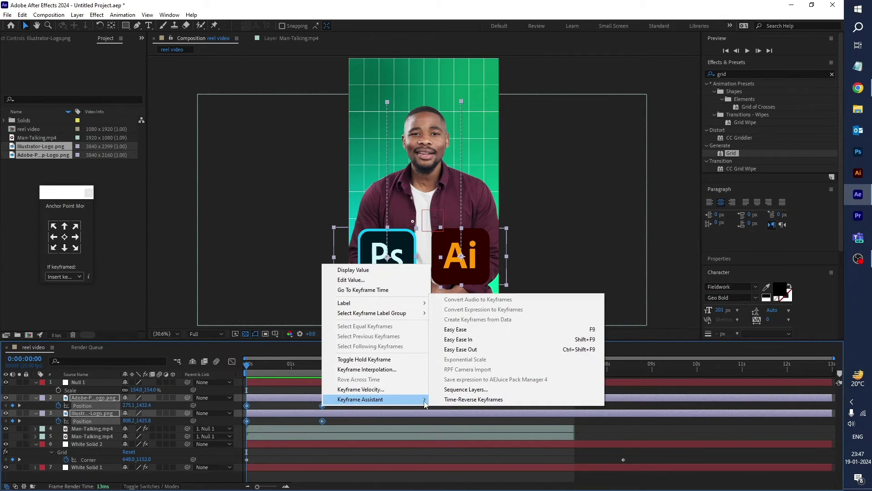
{"action": "left_click", "coordinate": [480, 329]}
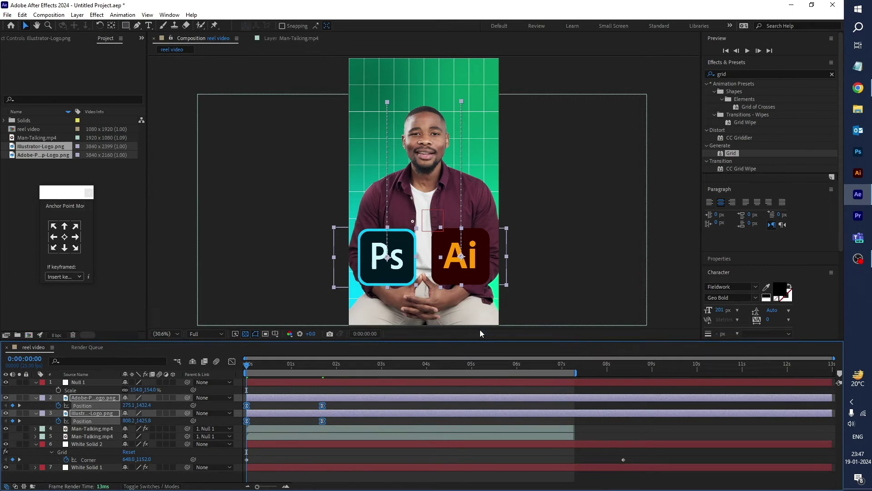
Reshape the logos' Position speed graph by lengthening both easing handles into a sharp central peak of about 3000 px/sec.
{"action": "left_click", "coordinate": [232, 362]}
{"action": "left_click_drag", "start_coordinate": [381, 441], "coordinate": [245, 468]}
{"action": "left_click", "coordinate": [286, 486]}
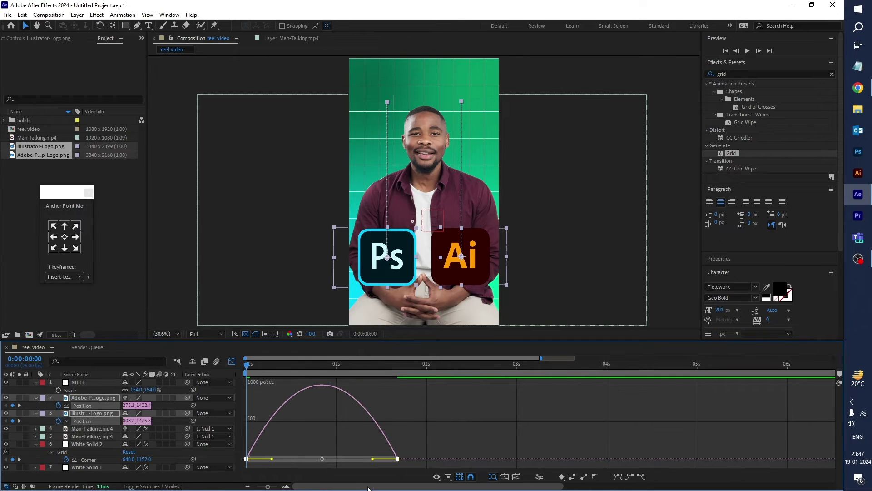
{"action": "left_click", "coordinate": [294, 456]}
{"action": "left_click_drag", "start_coordinate": [310, 445], "coordinate": [336, 460]}
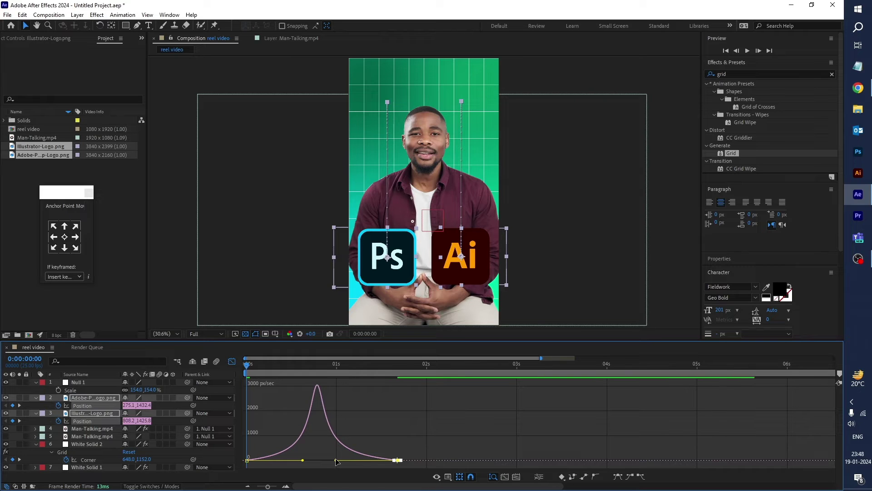
{"action": "left_click", "coordinate": [232, 362]}
{"action": "key", "text": "minus"}
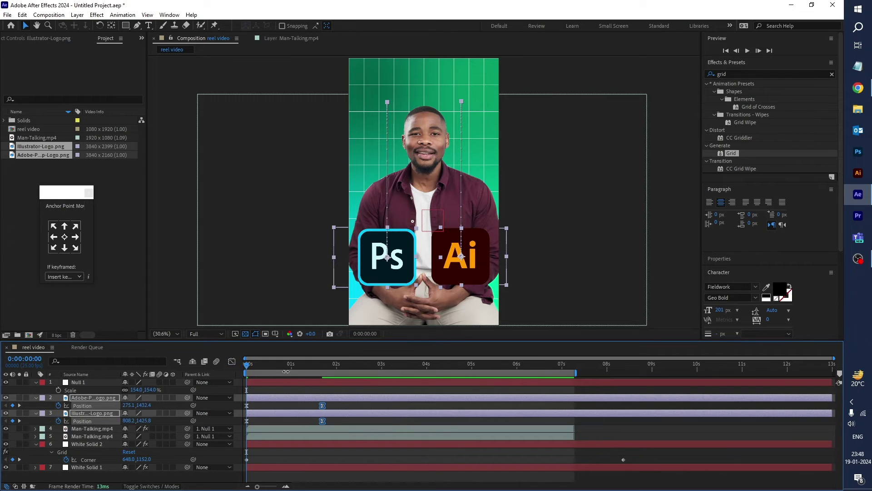
Preview the rising logos, delay both logo layers together to start at about 0.9 seconds, and replay the animation.
{"action": "key", "text": "space"}
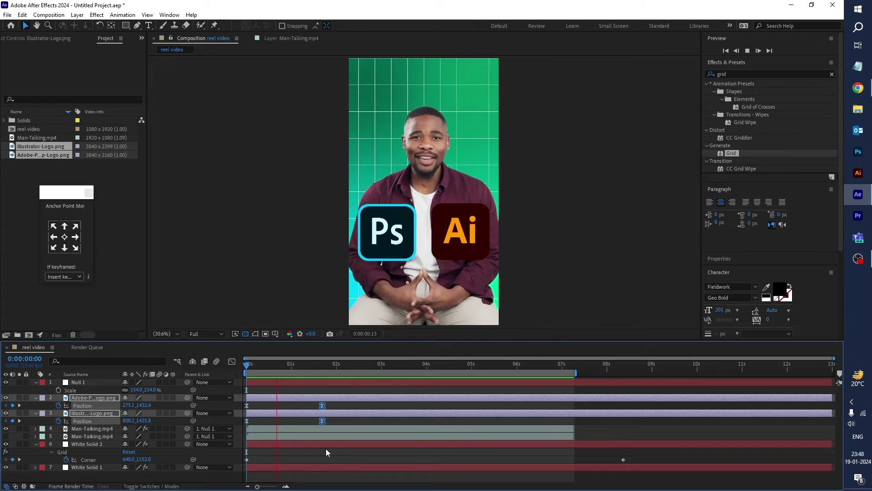
{"action": "key", "text": "space"}
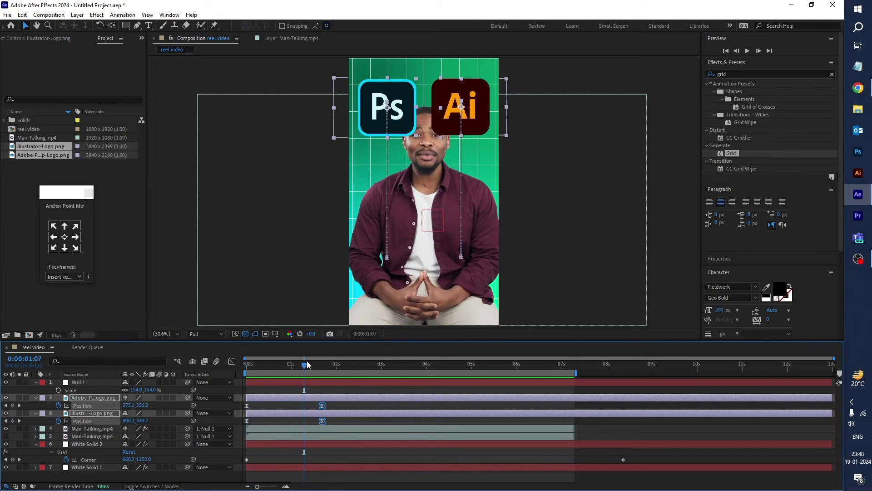
{"action": "key", "text": "Home"}
{"action": "key", "text": "space"}
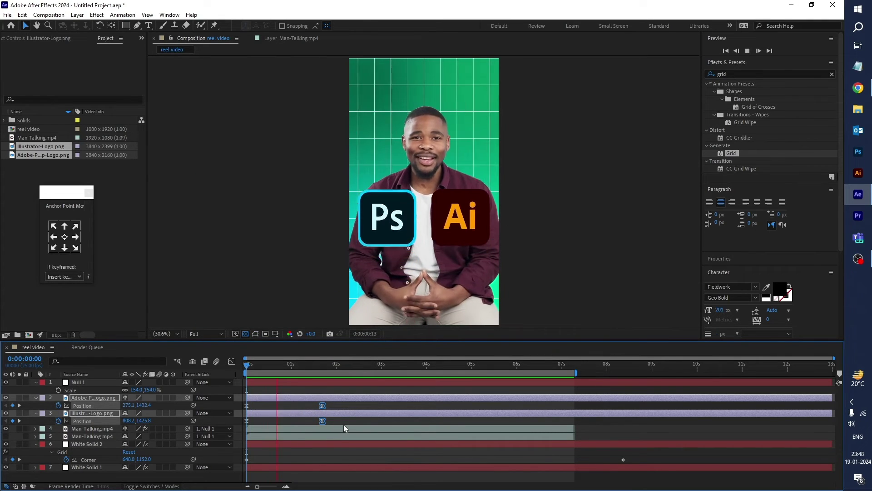
{"action": "key", "text": "space"}
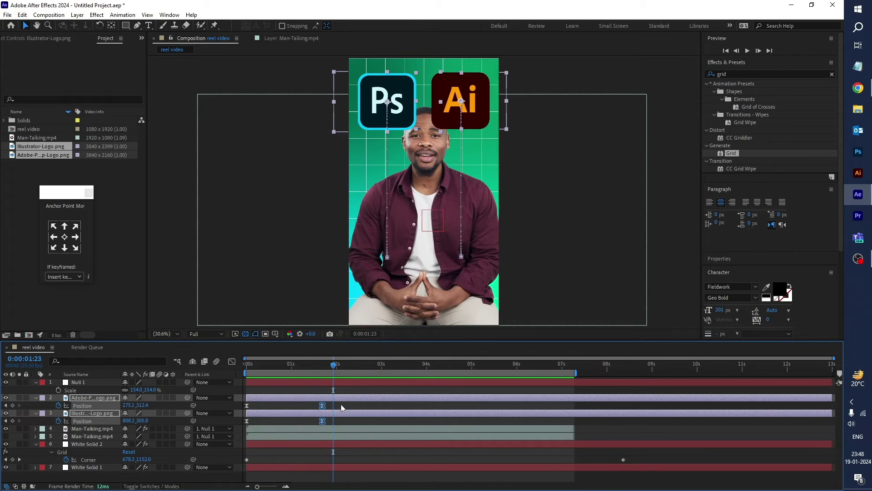
{"action": "left_click", "coordinate": [341, 405]}
{"action": "left_click", "coordinate": [342, 397]}
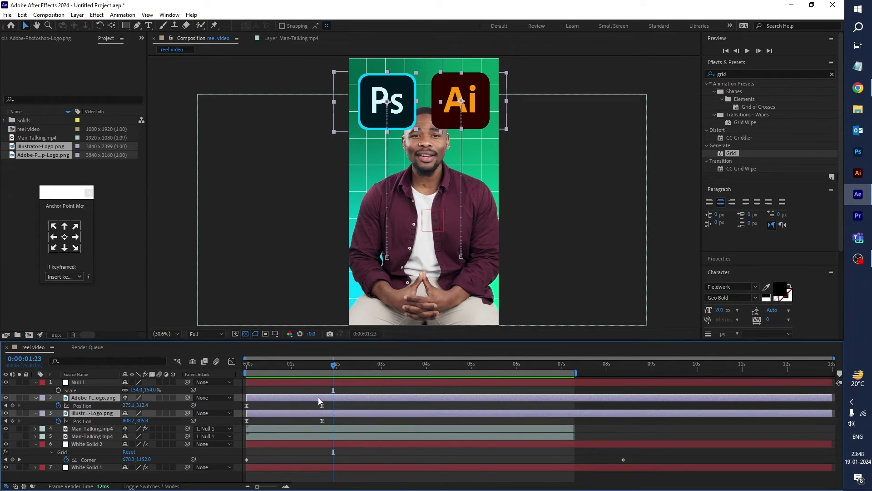
{"action": "left_click_drag", "start_coordinate": [343, 397], "coordinate": [374, 404]}
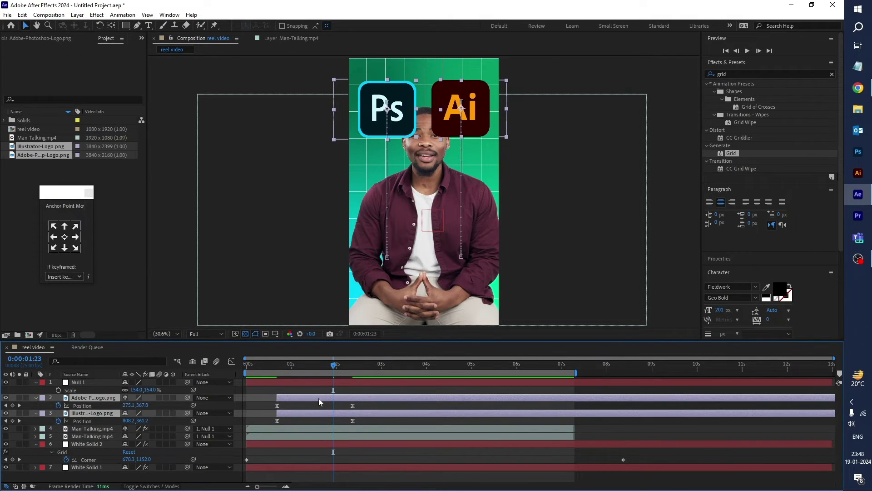
{"action": "left_click_drag", "start_coordinate": [319, 402], "coordinate": [328, 400]}
{"action": "key", "text": "space"}
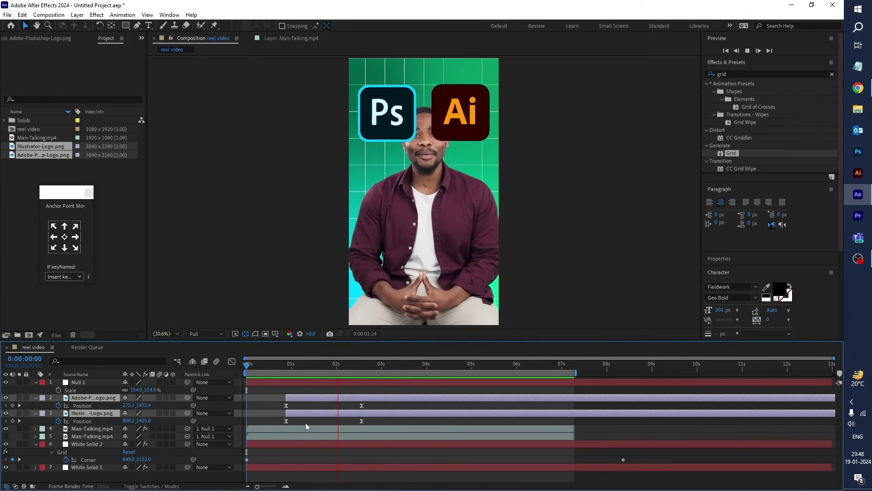
Move both logo layers to start at about 0.7 seconds and place them beneath the two Man-Talking.mp4 layers.
{"action": "left_click_drag", "start_coordinate": [299, 397], "coordinate": [343, 406]}
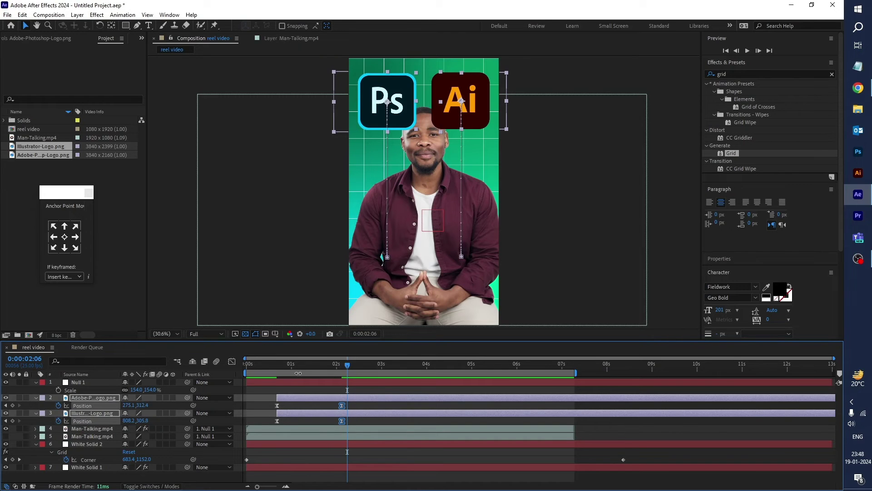
{"action": "left_click", "coordinate": [86, 413]}
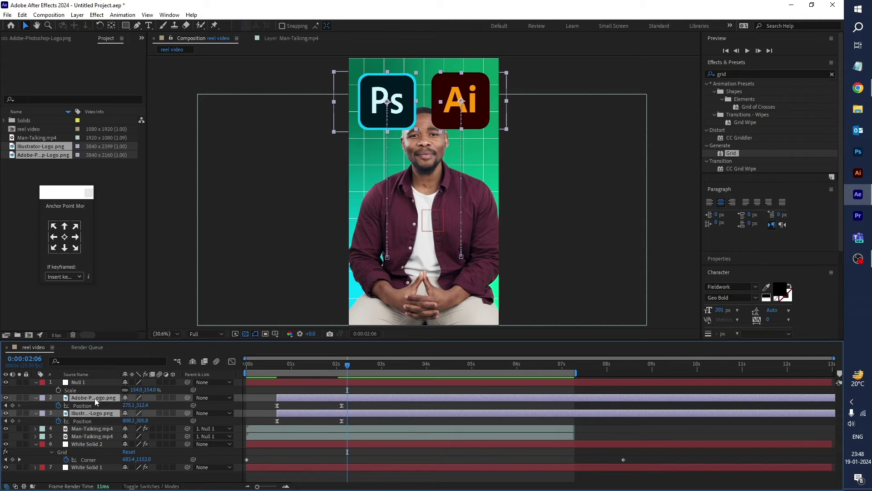
{"action": "left_click_drag", "start_coordinate": [90, 413], "coordinate": [90, 439]}
{"action": "left_click_drag", "start_coordinate": [347, 368], "coordinate": [214, 387]}
{"action": "key", "text": "space"}
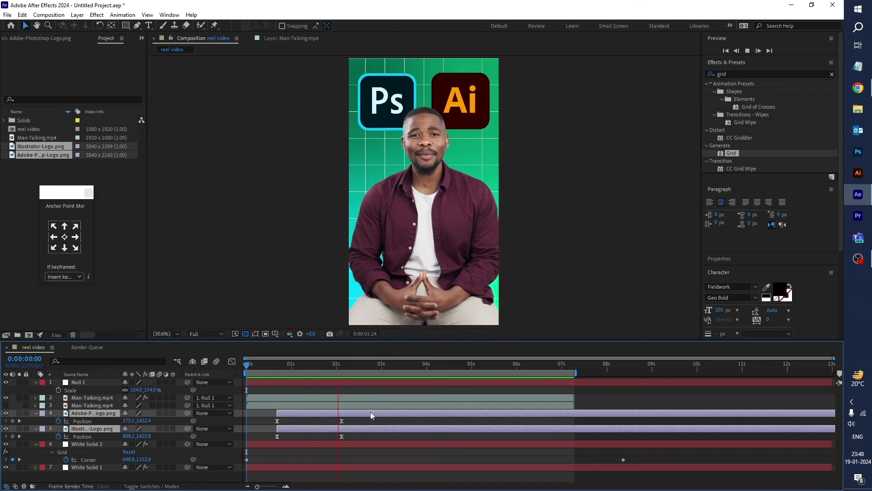
{"action": "key", "text": "space"}
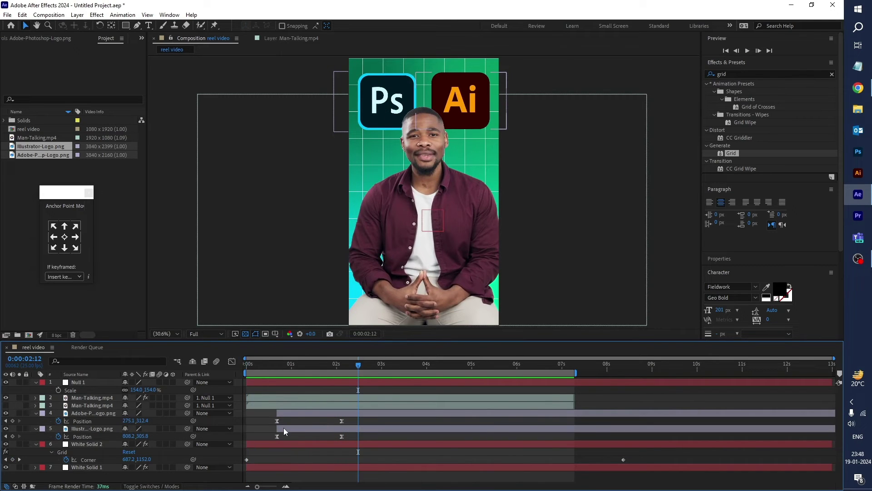
Move only the Photoshop logo layer earlier to start at about 0.4 seconds, ahead of the Illustrator logo.
{"action": "left_click", "coordinate": [283, 427]}
{"action": "left_click", "coordinate": [289, 413]}
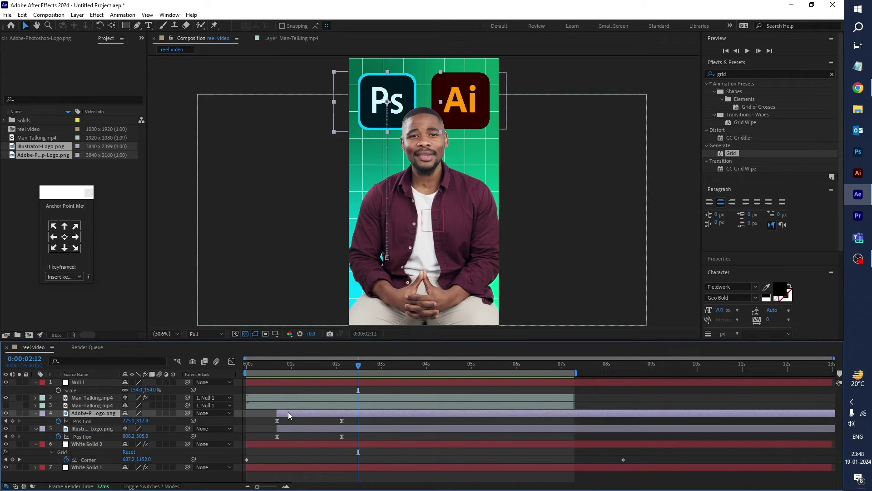
{"action": "left_click_drag", "start_coordinate": [288, 411], "coordinate": [276, 413]}
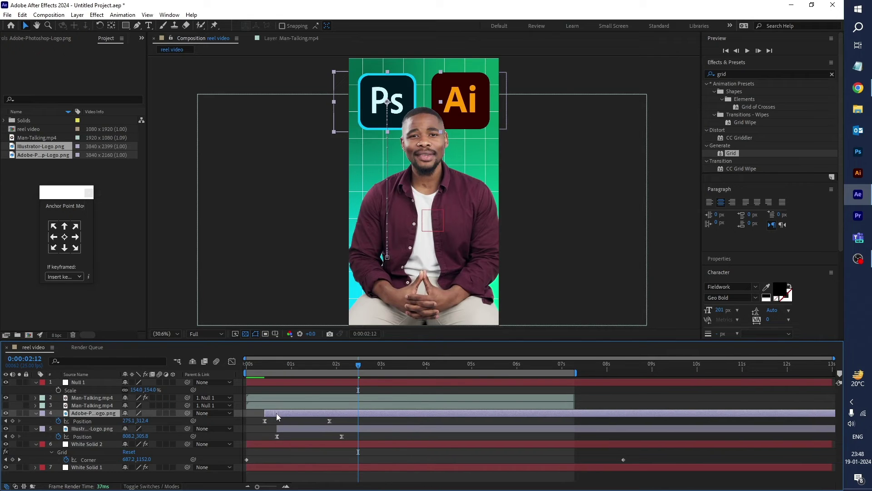
Scrub and replay the composition from the beginning to check the staggered rise of the two logos behind the man.
{"action": "left_click", "coordinate": [273, 364]}
{"action": "key", "text": "Home"}
{"action": "left_click_drag", "start_coordinate": [248, 367], "coordinate": [328, 374]}
{"action": "key", "text": "Home"}
{"action": "key", "text": "space"}
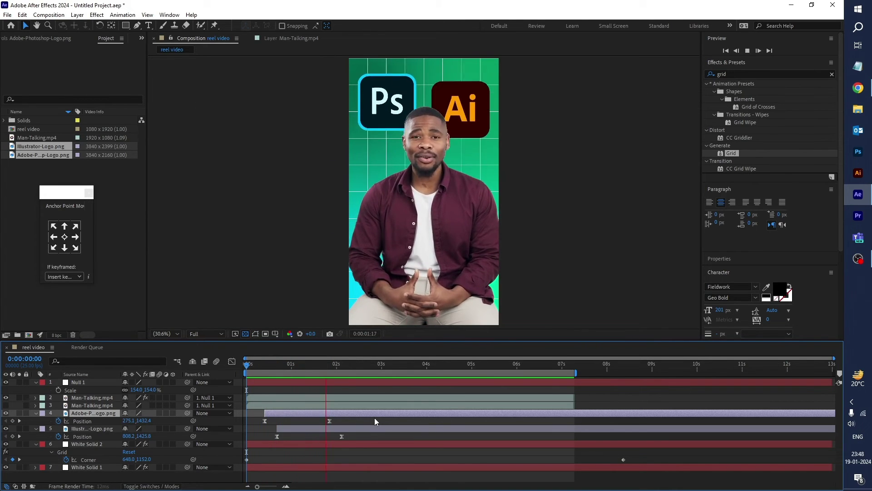
{"action": "key", "text": "space"}
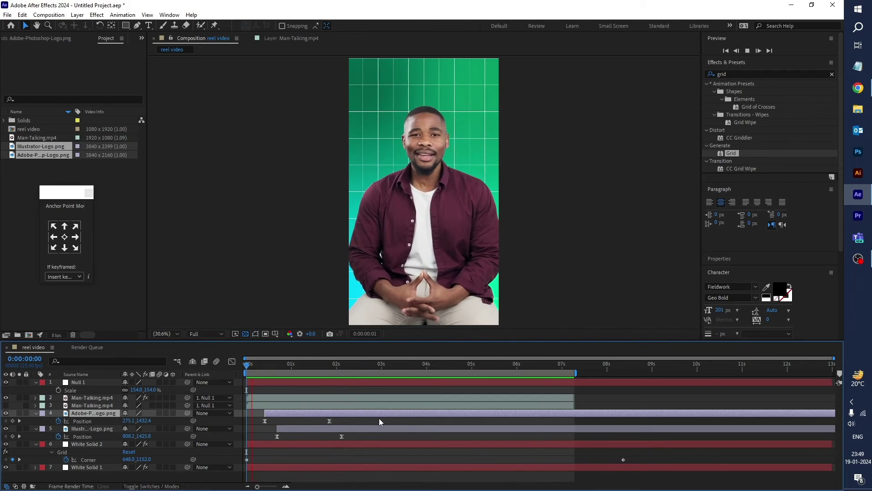
{"action": "key", "text": "space"}
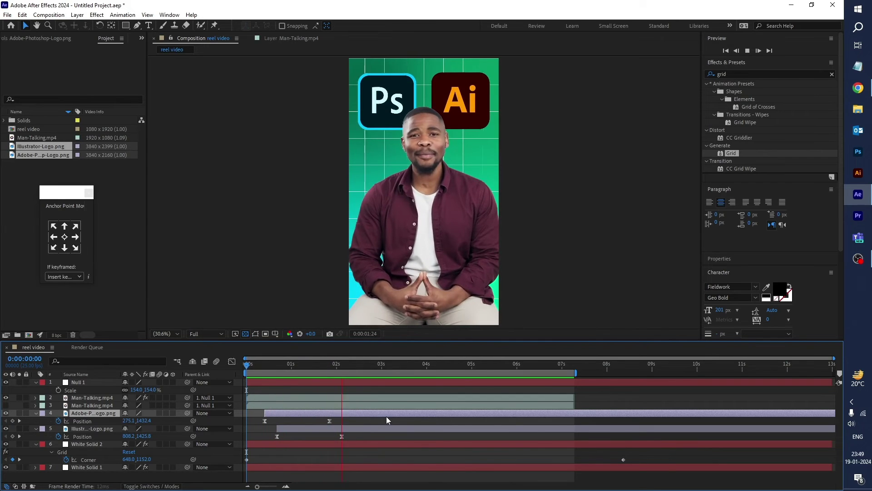
{"action": "key", "text": "space"}
{"action": "key", "text": "space"}
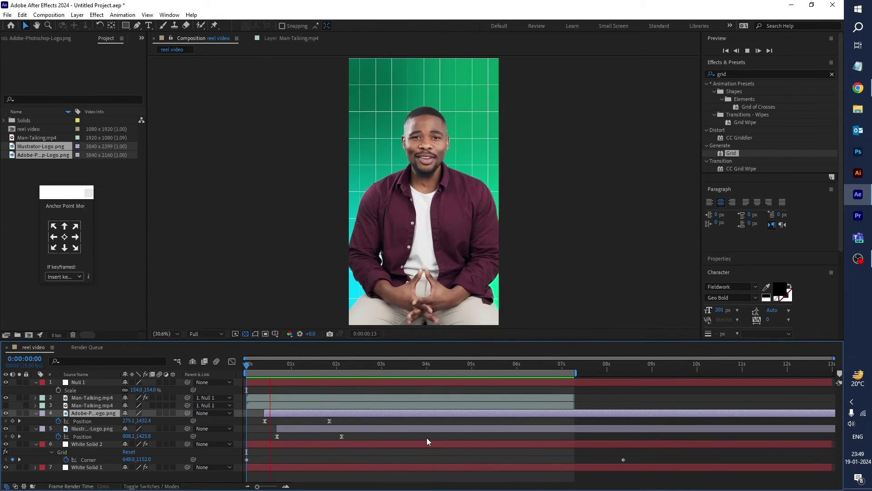
{"action": "key", "text": "space"}
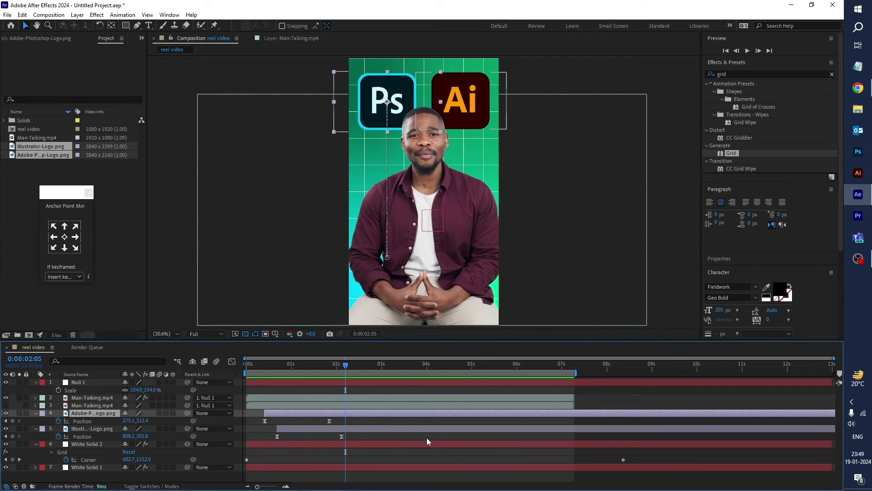
Add Scale and Position keyframes to the Null 1 layer at 0:00:01:04.
{"action": "left_click", "coordinate": [352, 383]}
{"action": "left_click", "coordinate": [257, 364]}
{"action": "left_click_drag", "start_coordinate": [256, 368], "coordinate": [301, 388]}
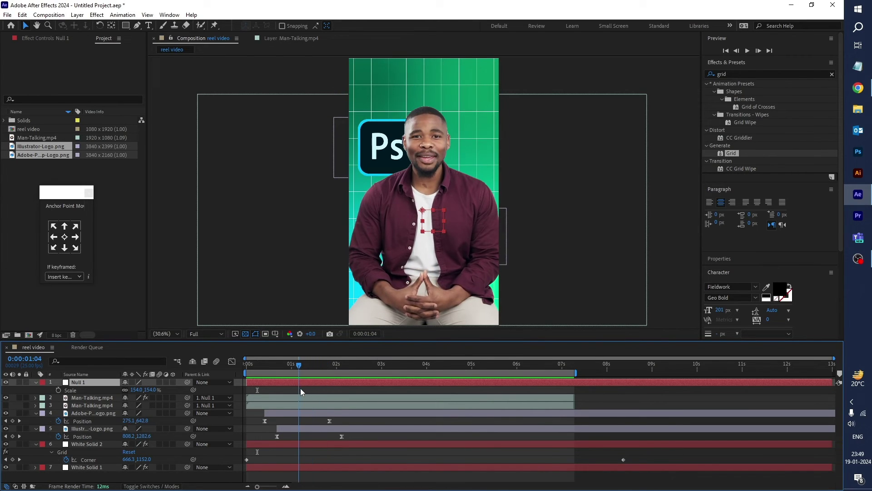
{"action": "left_click", "coordinate": [58, 390]}
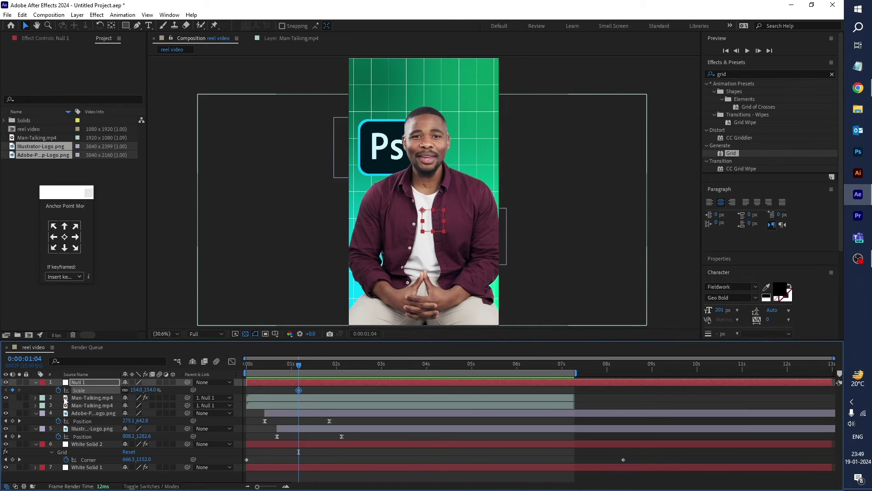
{"action": "key", "text": "shift+p"}
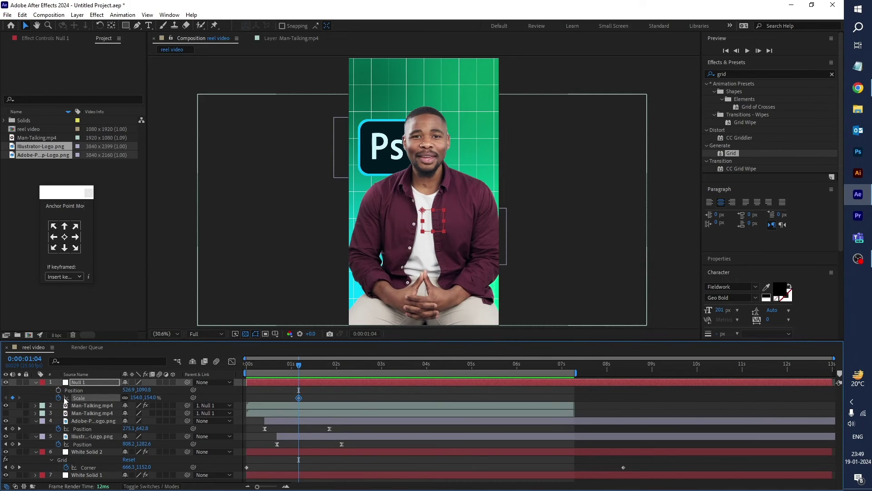
{"action": "left_click", "coordinate": [58, 389]}
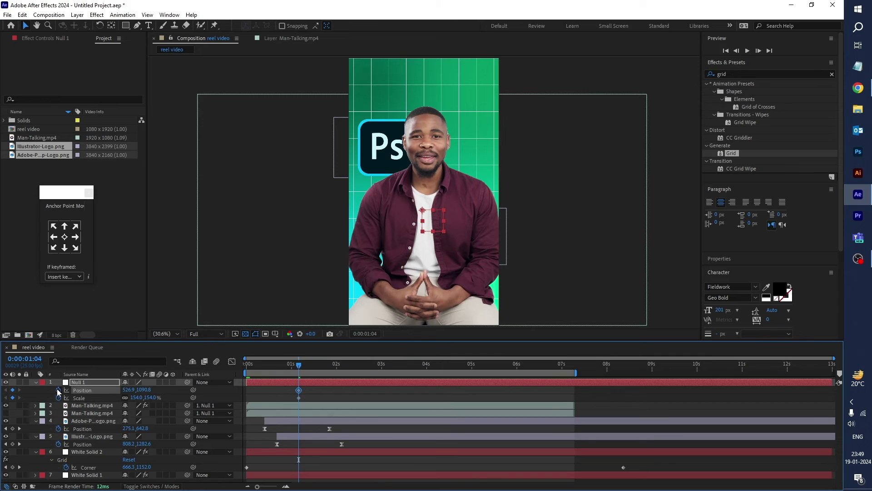
At 0:00:01:17, keyframe Null 1 with a Scale of 176% and a Position Y value of 1185.8.
{"action": "left_click_drag", "start_coordinate": [300, 369], "coordinate": [323, 369]}
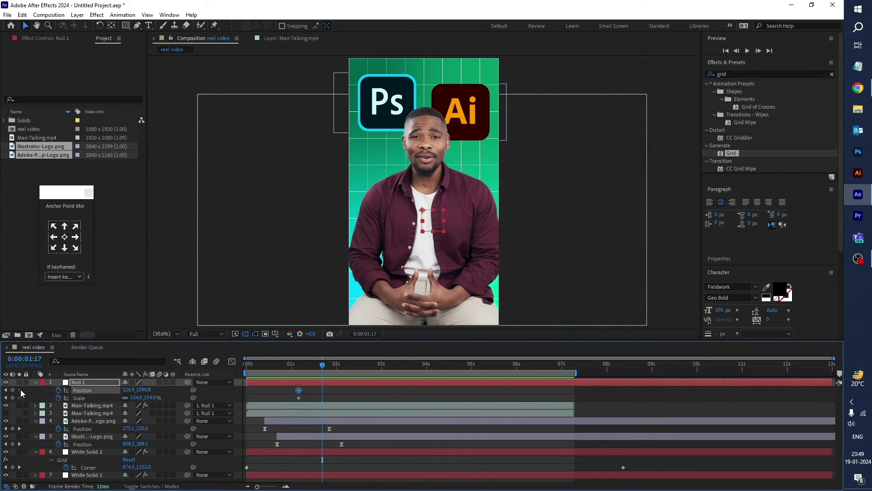
{"action": "left_click", "coordinate": [12, 390]}
{"action": "left_click", "coordinate": [12, 398]}
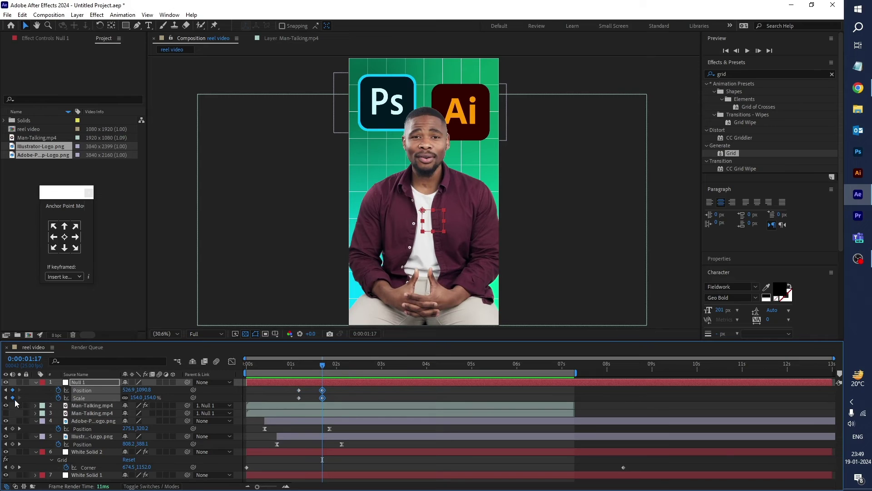
{"action": "left_click", "coordinate": [336, 396]}
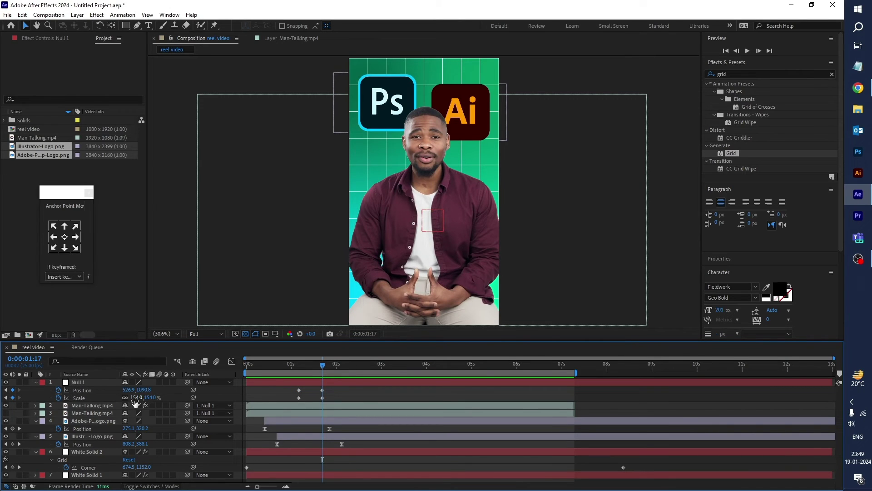
{"action": "left_click_drag", "start_coordinate": [137, 399], "coordinate": [143, 398]}
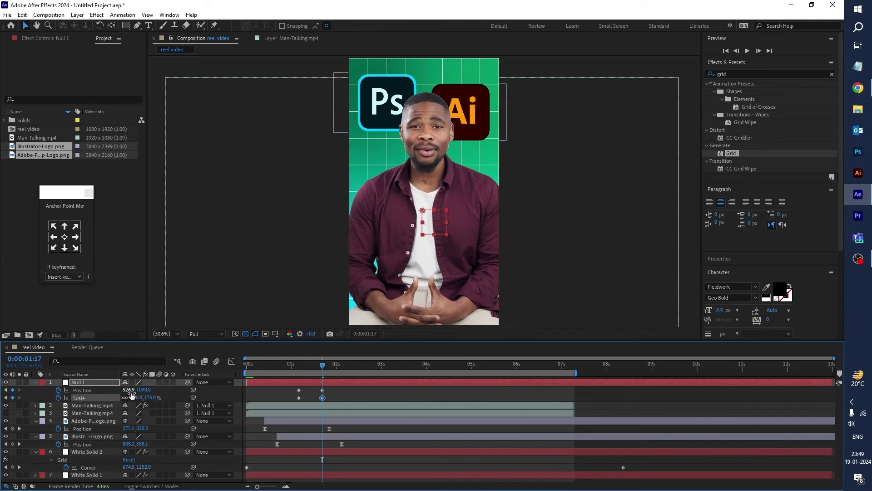
{"action": "left_click_drag", "start_coordinate": [141, 391], "coordinate": [184, 391]}
Apply Easy Ease to all four Position and Scale keyframes of Null 1.
{"action": "left_click_drag", "start_coordinate": [339, 388], "coordinate": [288, 403]}
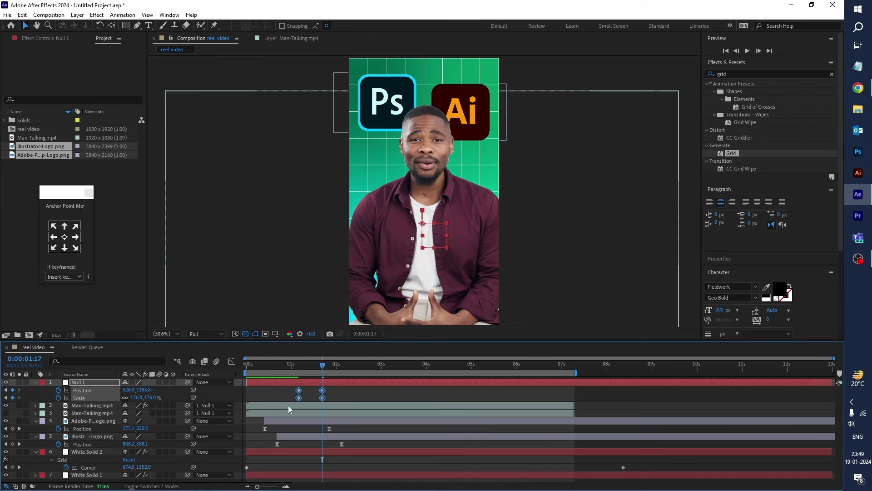
{"action": "right_click", "coordinate": [324, 393]}
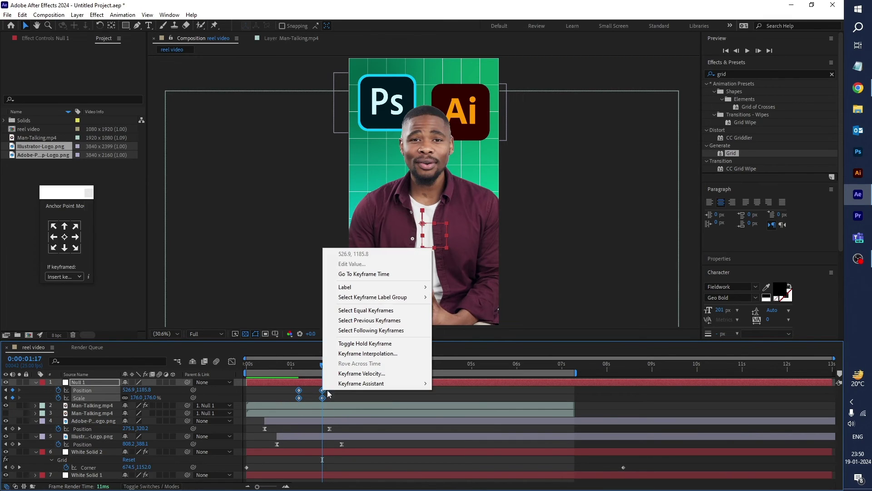
{"action": "mouse_move", "coordinate": [390, 384]}
{"action": "left_click", "coordinate": [456, 413]}
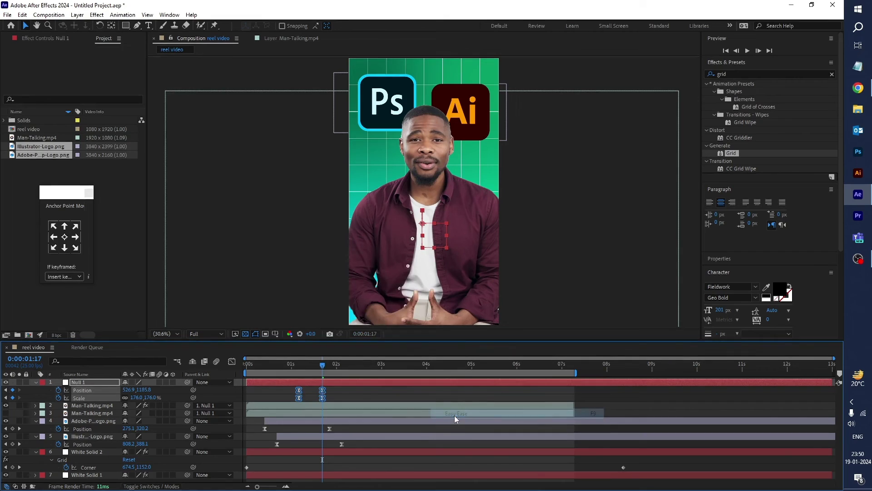
Reshape Null 1's speed graph by lengthening the easing handles into a central Position peak of about 400 px/sec.
{"action": "left_click", "coordinate": [232, 362]}
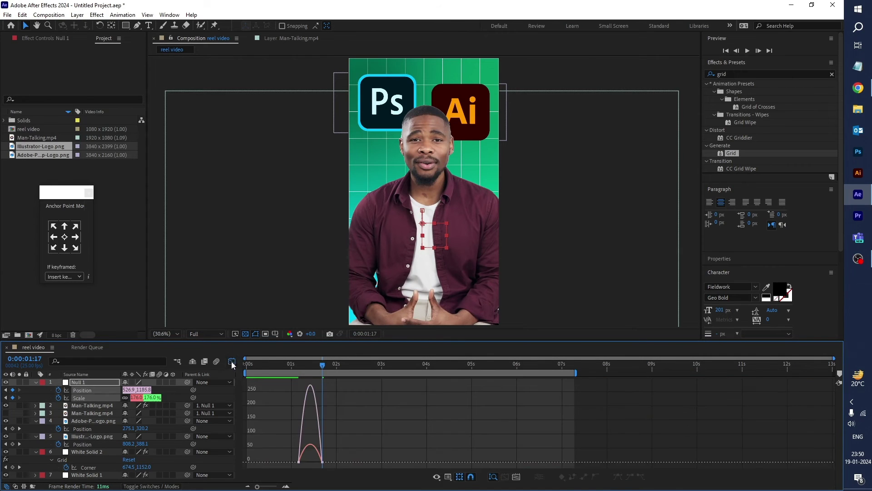
{"action": "left_click_drag", "start_coordinate": [366, 454], "coordinate": [262, 490]}
{"action": "left_click", "coordinate": [286, 486]}
{"action": "left_click", "coordinate": [286, 487]}
{"action": "left_click", "coordinate": [286, 486]}
{"action": "left_click", "coordinate": [285, 487]}
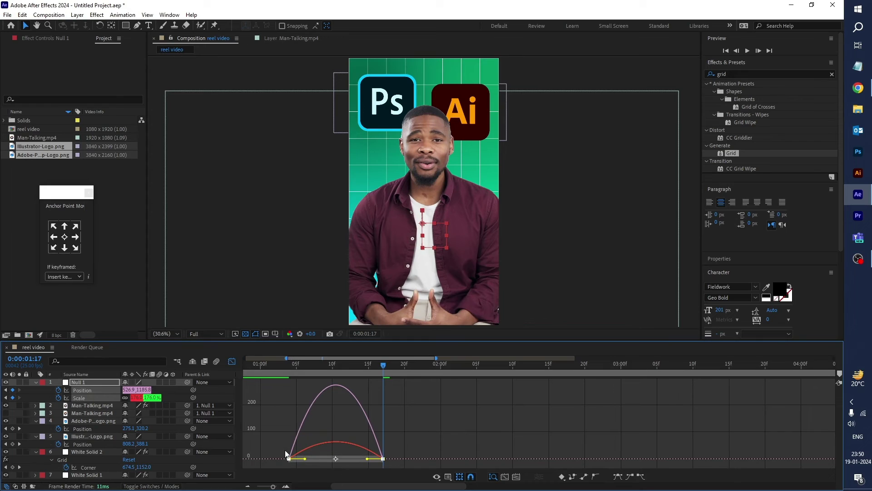
{"action": "left_click_drag", "start_coordinate": [305, 459], "coordinate": [357, 459]}
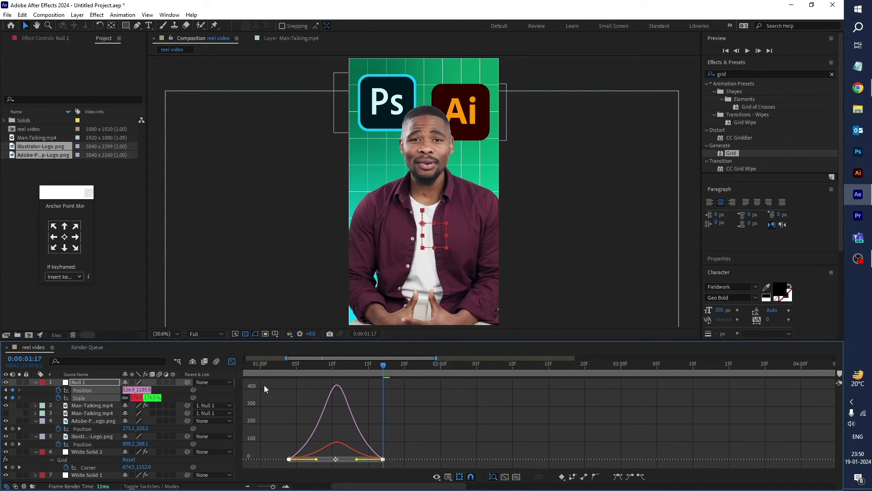
{"action": "left_click", "coordinate": [231, 361]}
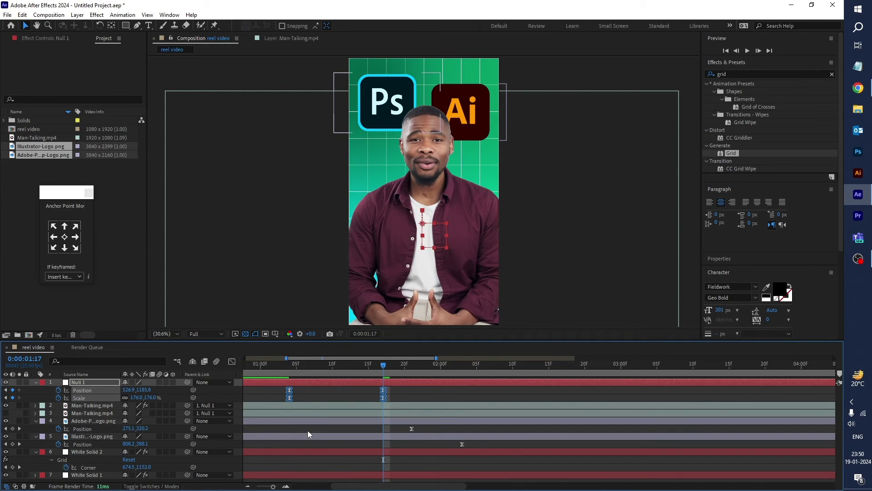
Preview the man's zoom-in together with the rising logos from the start of the composition.
{"action": "key", "text": "semicolon"}
{"action": "left_click_drag", "start_coordinate": [282, 366], "coordinate": [155, 377]}
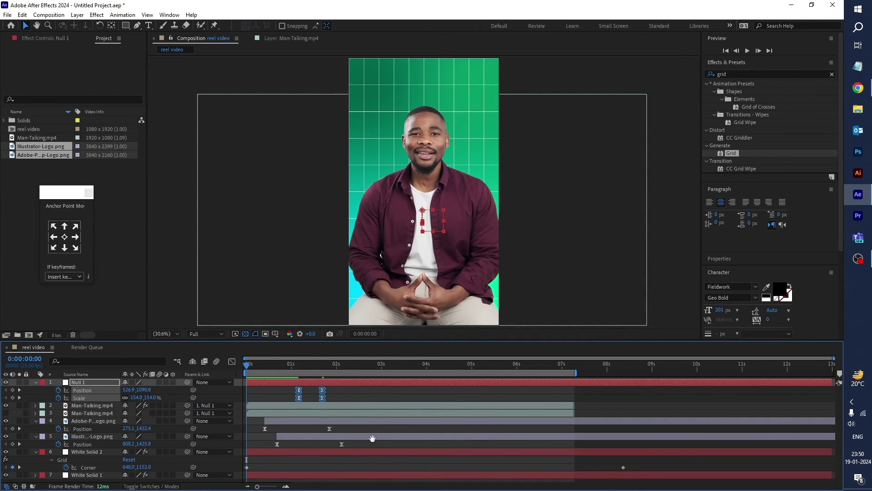
{"action": "key", "text": "space"}
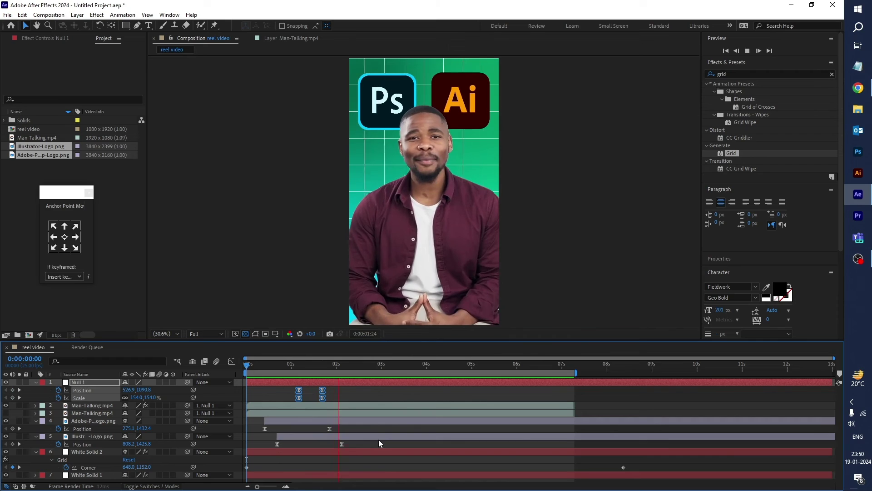
{"action": "key", "text": "space"}
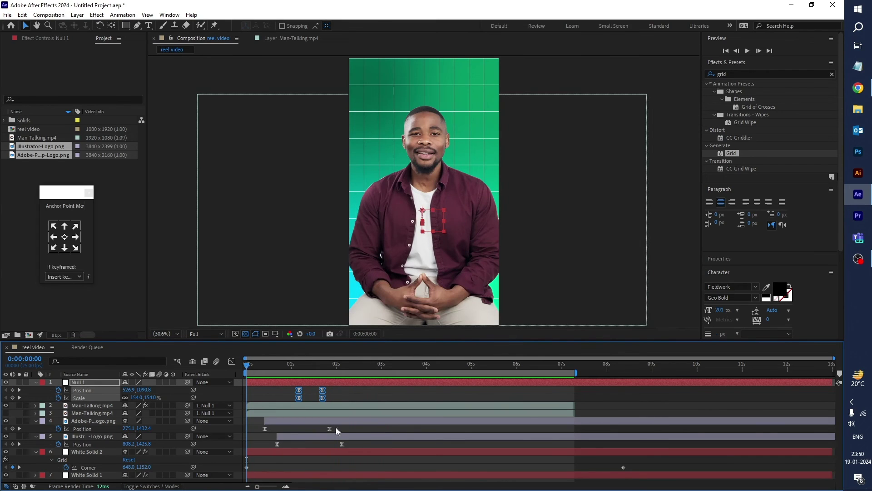
{"action": "key", "text": "space"}
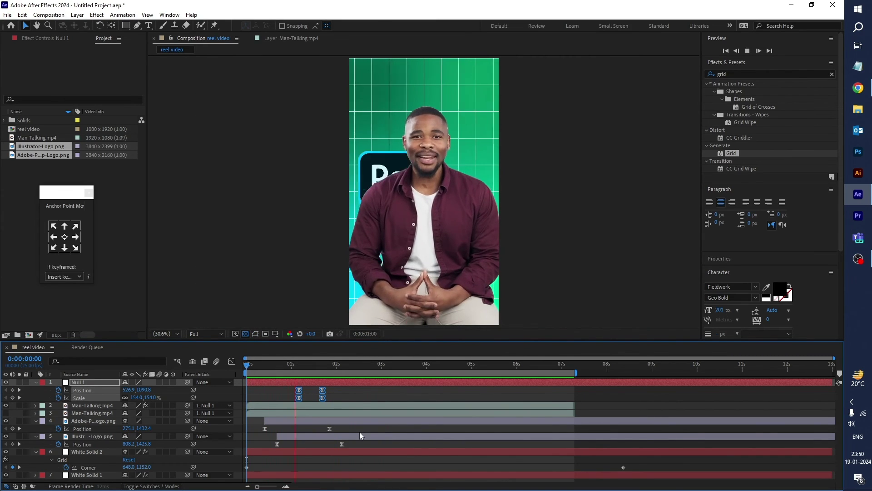
{"action": "key", "text": "space"}
Try moving Null 1's Position and Scale keyframes earlier so the zoom starts at about 1 second, and preview it.
{"action": "left_click_drag", "start_coordinate": [292, 390], "coordinate": [285, 389]}
{"action": "key", "text": "Home"}
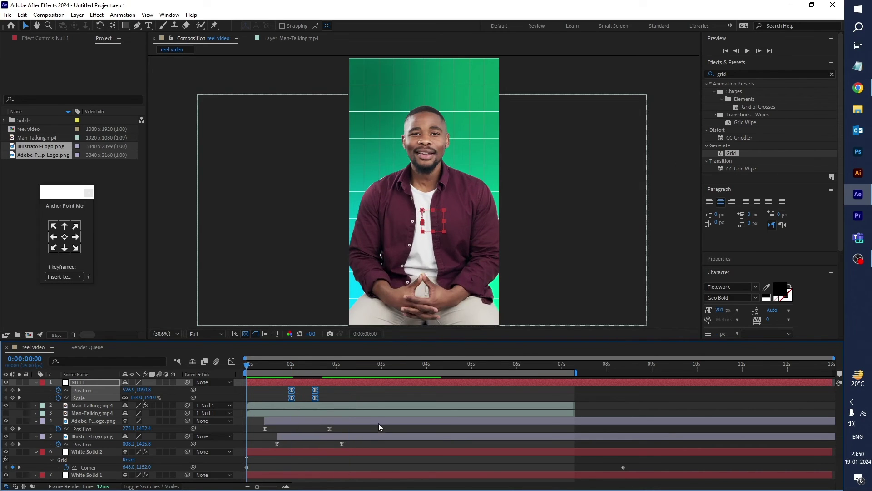
{"action": "key", "text": "space"}
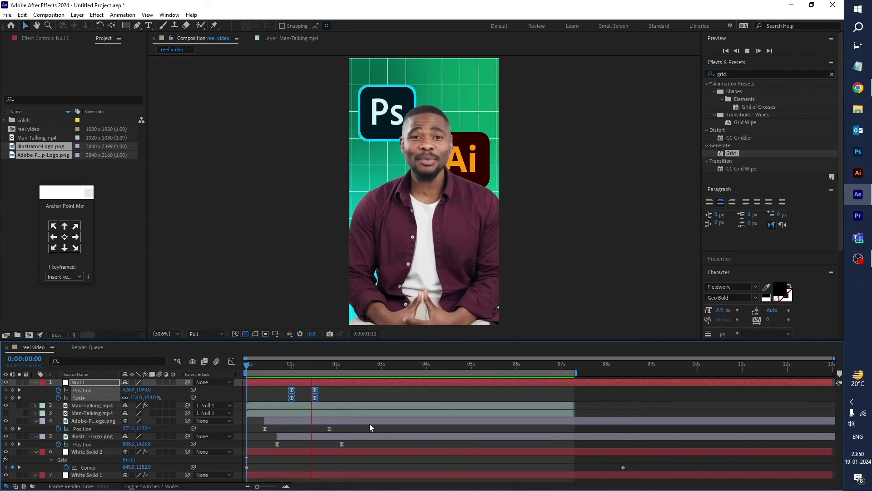
{"action": "key", "text": "space"}
{"action": "left_click_drag", "start_coordinate": [316, 390], "coordinate": [323, 384]}
{"action": "key", "text": "space"}
Set Null 1's Scale to 180% at the 0:00:01:17 keyframe and replay the animation from the beginning.
{"action": "left_click", "coordinate": [323, 390]}
{"action": "left_click", "coordinate": [137, 398]}
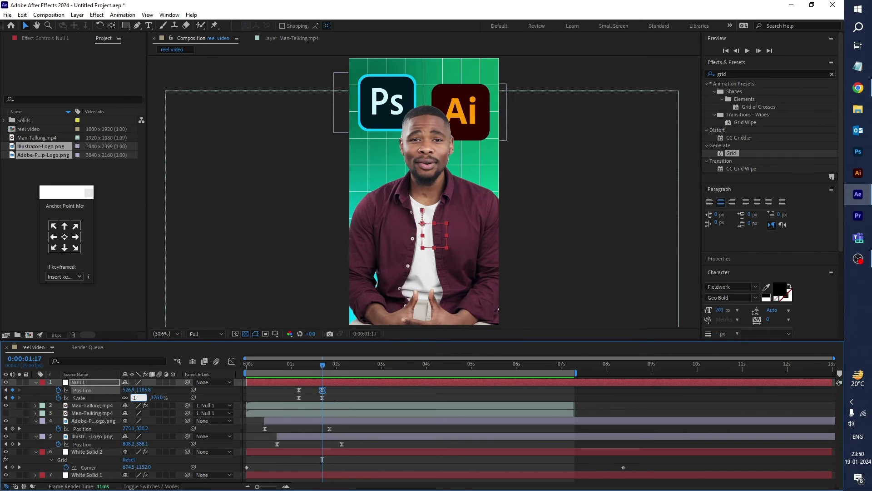
{"action": "type", "text": "180"}
{"action": "key", "text": "Return"}
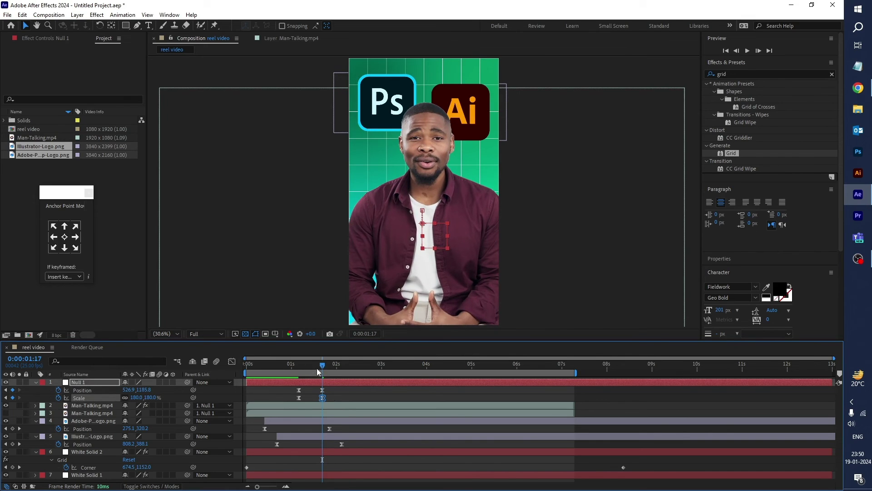
{"action": "key", "text": "Home"}
{"action": "key", "text": "space"}
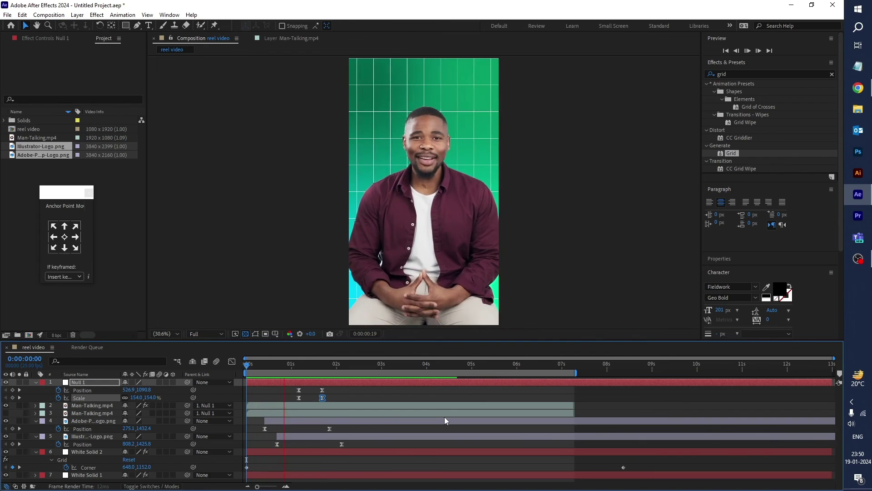
Retime Null 1's Position and Scale keyframes slightly later with a wider gap between them, and preview from the start.
{"action": "key", "text": "space"}
{"action": "mouse_move", "coordinate": [316, 387]}
{"action": "left_mouse_down"}
{"action": "mouse_move", "coordinate": [327, 397]}
{"action": "mouse_move", "coordinate": [305, 382]}
{"action": "left_mouse_up"}
{"action": "left_click", "coordinate": [299, 396], "text": "shift"}
{"action": "key", "text": "Home"}
{"action": "key", "text": "space"}
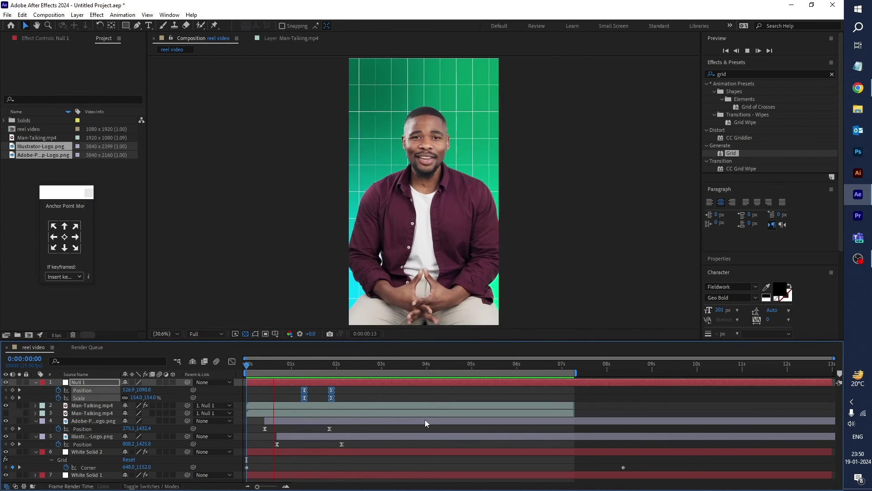
Shift all of Null 1's Position and Scale keyframes earlier so the zoom starts at about 1 second, and replay the animation.
{"action": "key", "text": "space"}
{"action": "left_click_drag", "start_coordinate": [306, 390], "coordinate": [295, 391]}
{"action": "key", "text": "Home"}
{"action": "key", "text": "space"}
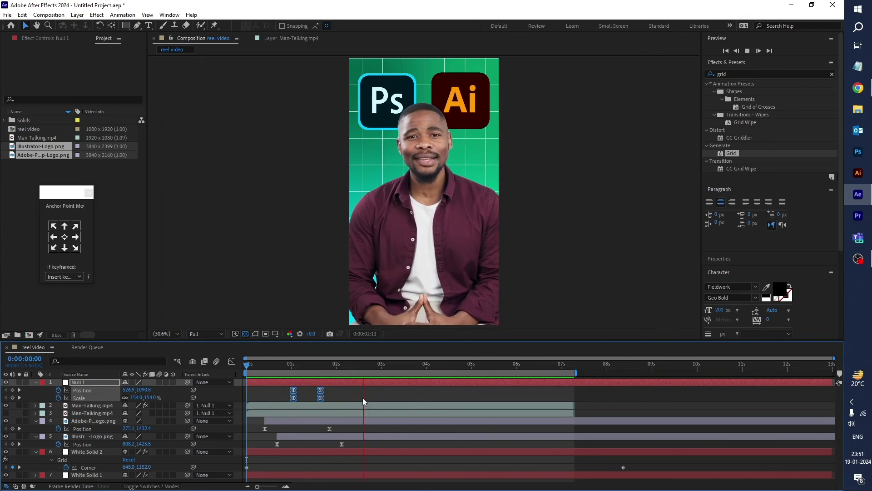
Apply the Stylize Glow effect to the Photoshop logo layer at a frame where both logos are fully raised.
{"action": "left_click", "coordinate": [353, 381]}
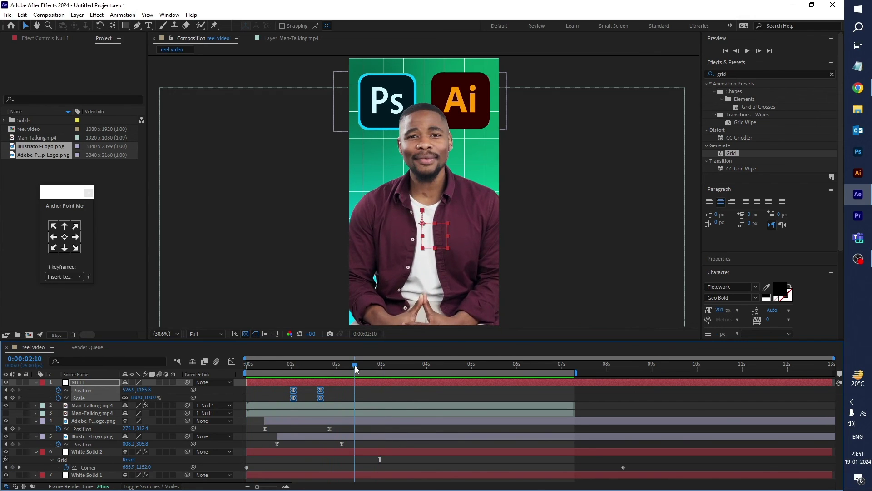
{"action": "left_click", "coordinate": [347, 421]}
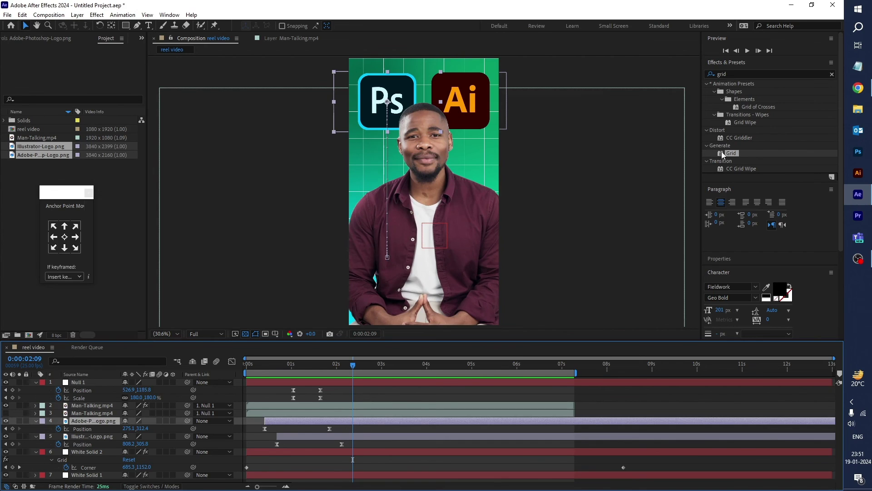
{"action": "left_click", "coordinate": [748, 73]}
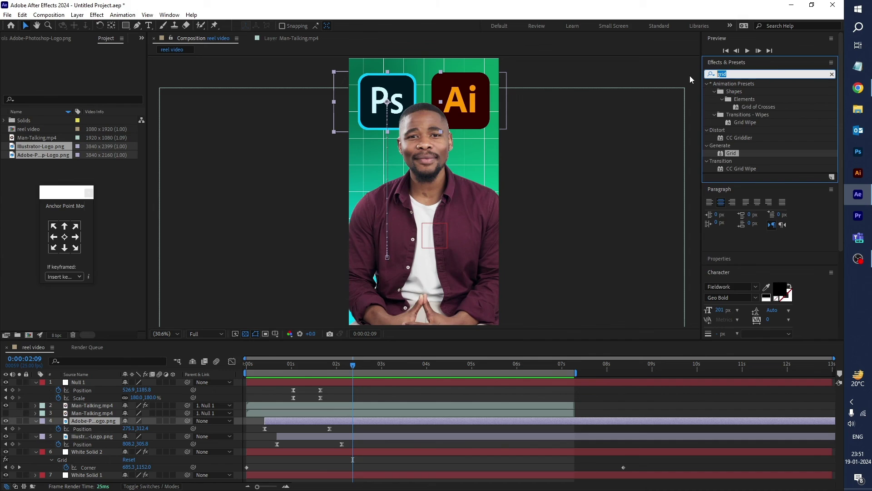
{"action": "type", "text": "glow"}
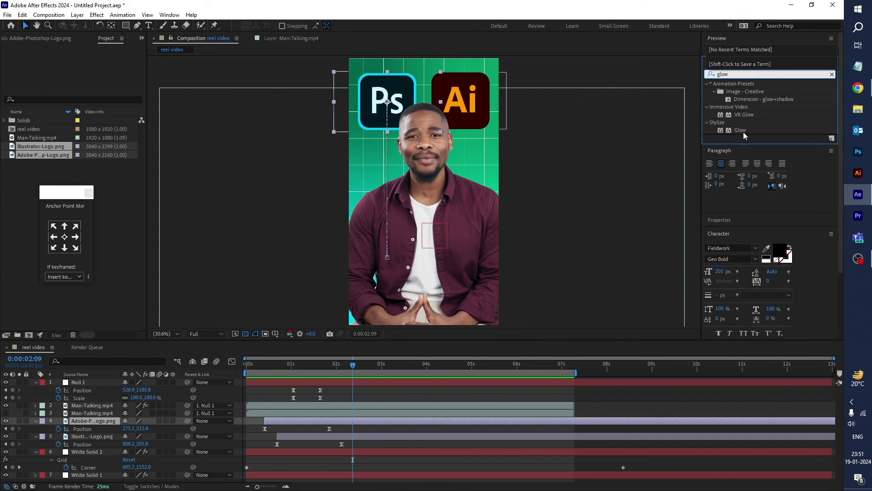
{"action": "left_click", "coordinate": [745, 131]}
{"action": "left_click_drag", "start_coordinate": [742, 130], "coordinate": [363, 425]}
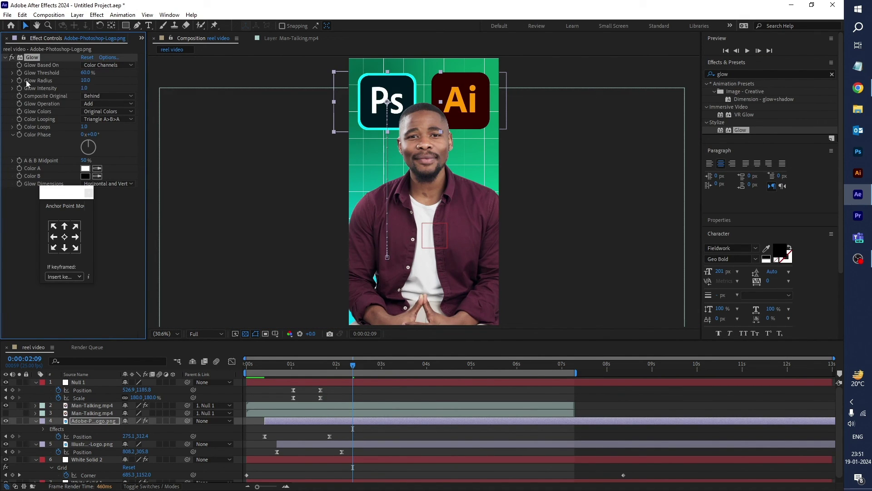
Set the Glow Radius on the Photoshop logo layer to 100.
{"action": "left_click", "coordinate": [86, 81]}
{"action": "type", "text": "100"}
{"action": "key", "text": "Return"}
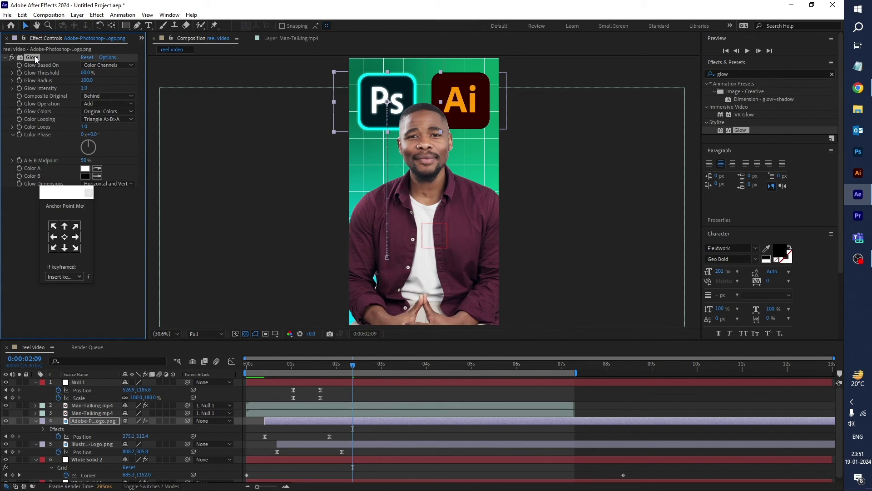
Copy the Photoshop logo's Glow effect onto the Illustrator logo layer and preview the composition from the beginning.
{"action": "left_click", "coordinate": [88, 443]}
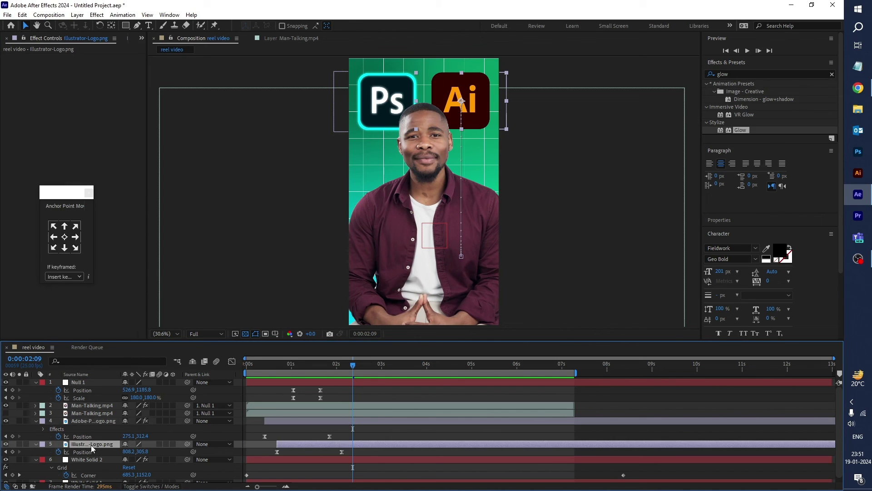
{"action": "left_click_drag", "start_coordinate": [91, 445], "coordinate": [91, 445]}
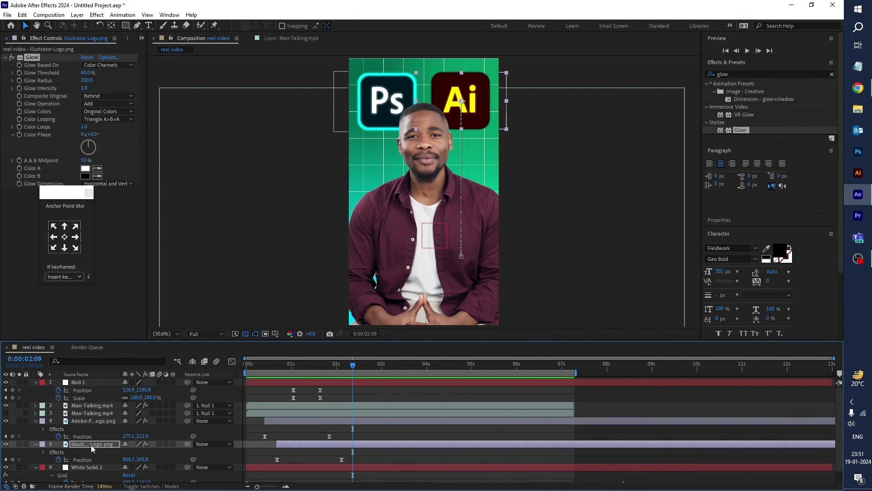
{"action": "left_click", "coordinate": [373, 367]}
{"action": "key", "text": "space"}
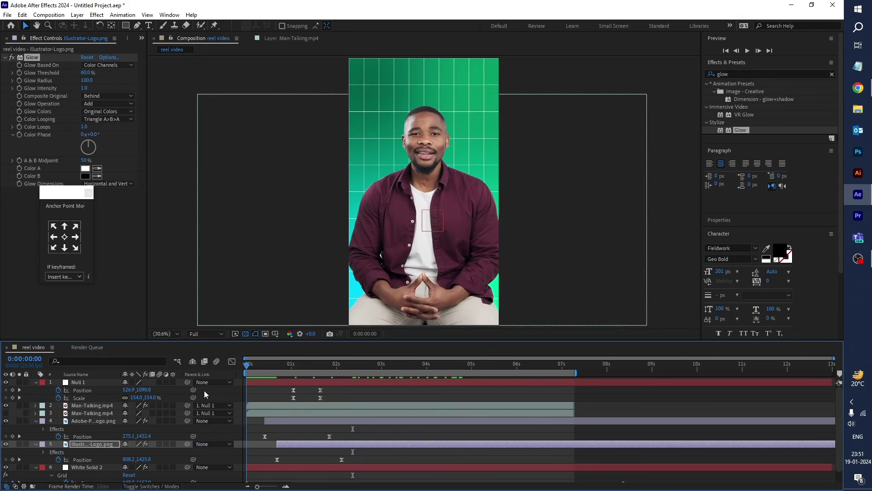